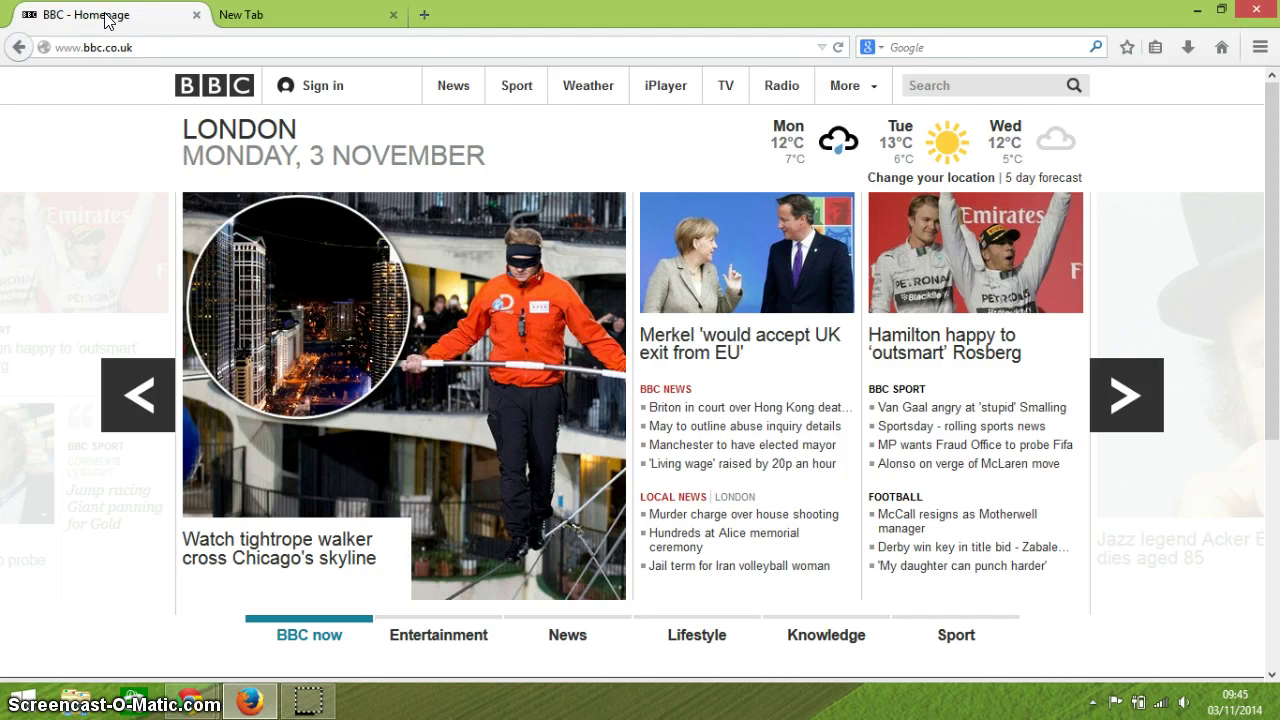
Step: Enlarge the BBC homepage by four zoom levels
{"action": "key", "text": "ctrl+plus"}
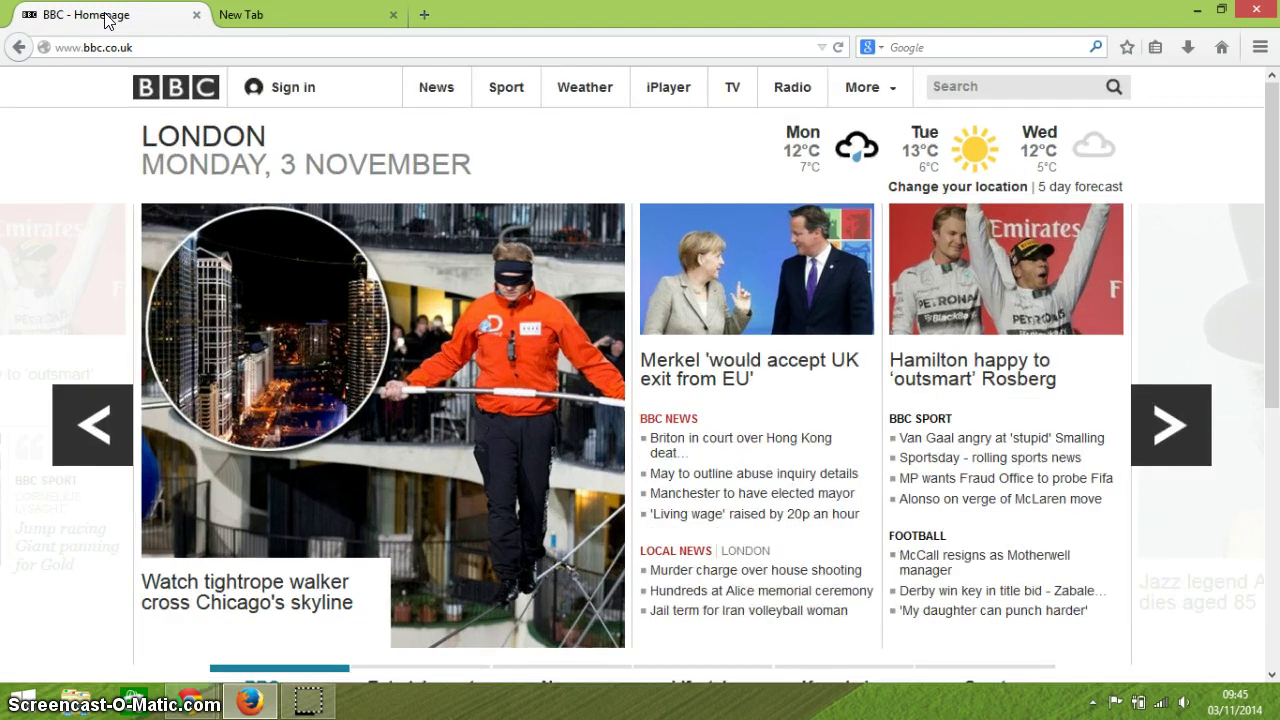
{"action": "key", "text": "ctrl+plus"}
{"action": "key", "text": "ctrl+plus"}
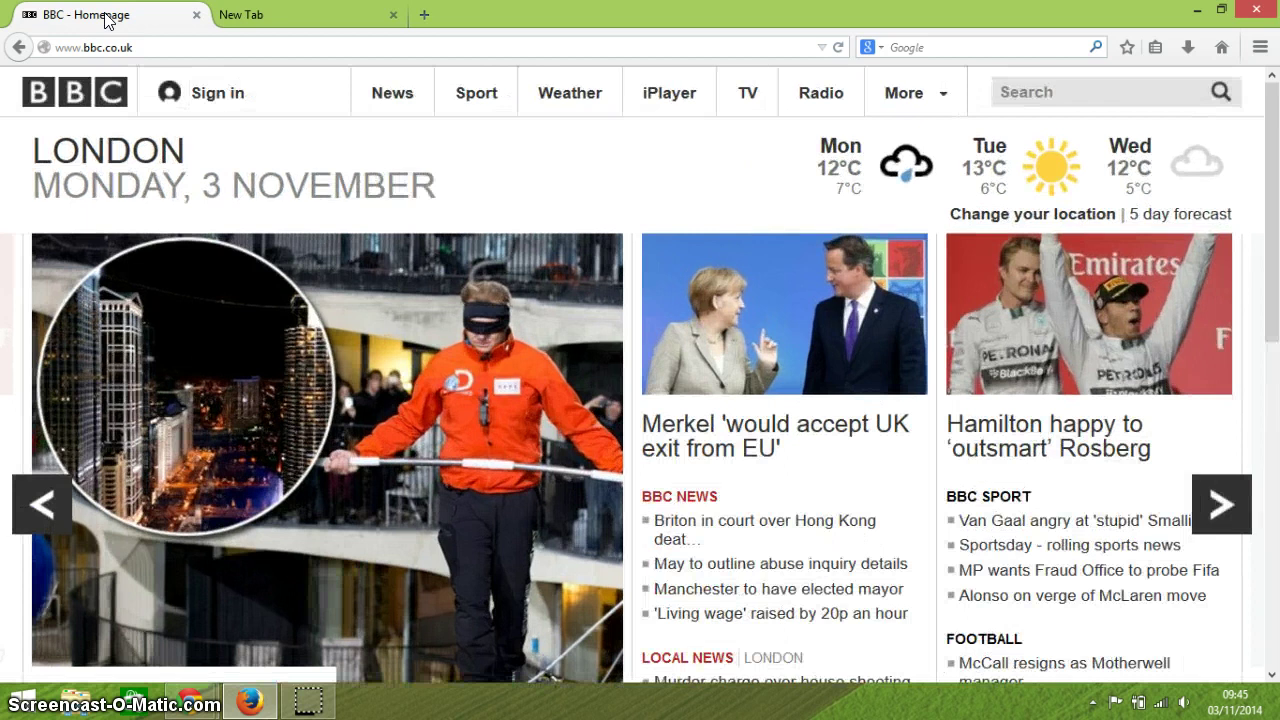
{"action": "key", "text": "ctrl+plus"}
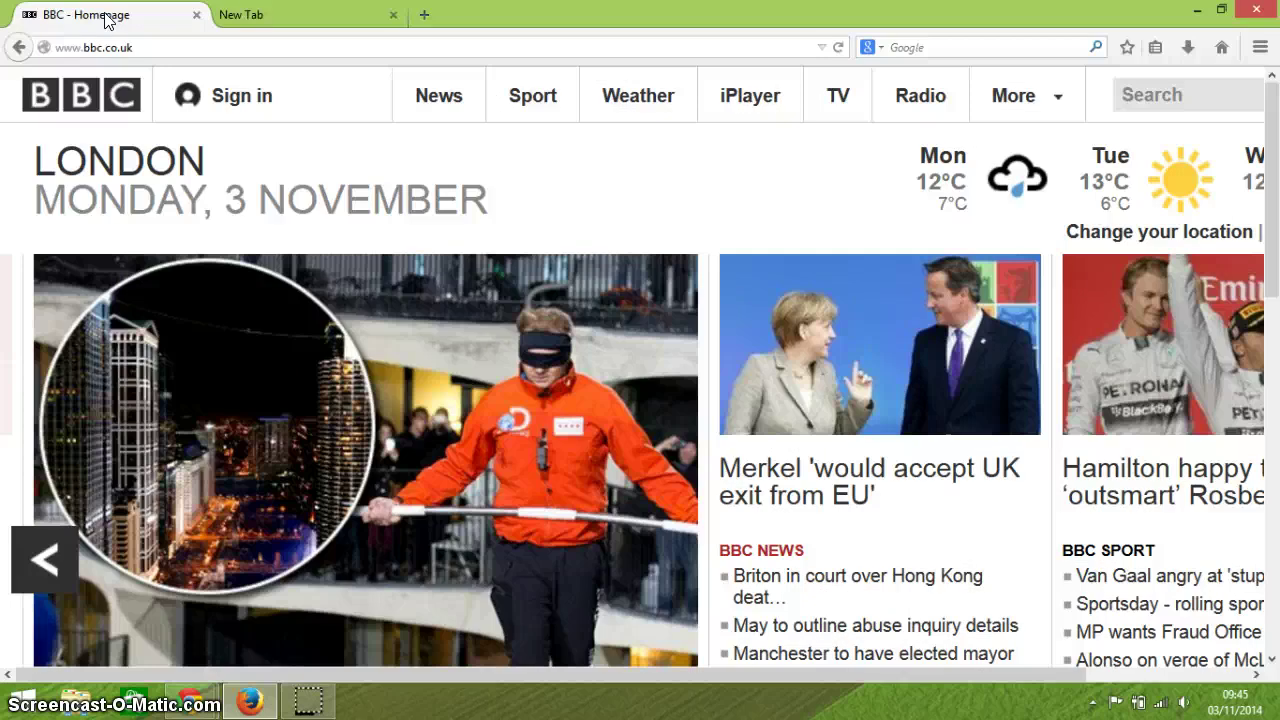
Step: Reduce the BBC homepage by four zoom levels to bring it back to its starting size
{"action": "key", "text": "ctrl+minus"}
{"action": "key", "text": "ctrl+minus"}
{"action": "key", "text": "ctrl+minus"}
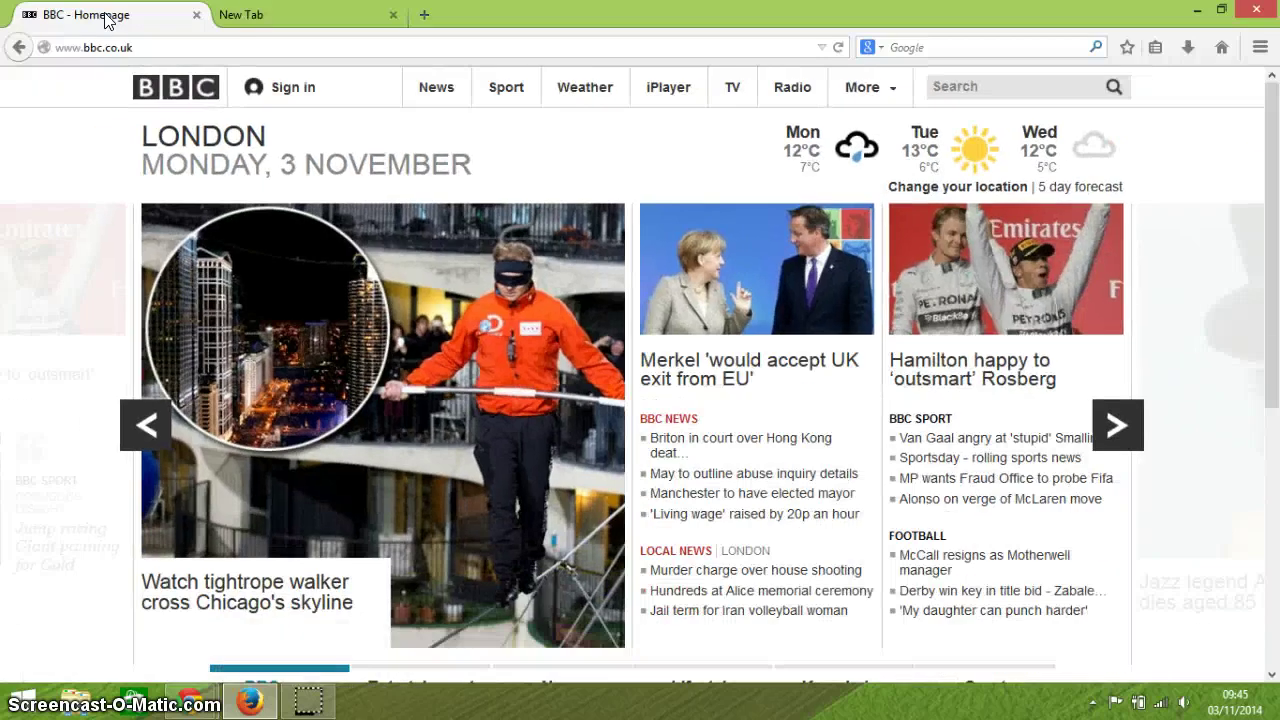
{"action": "key", "text": "ctrl+minus"}
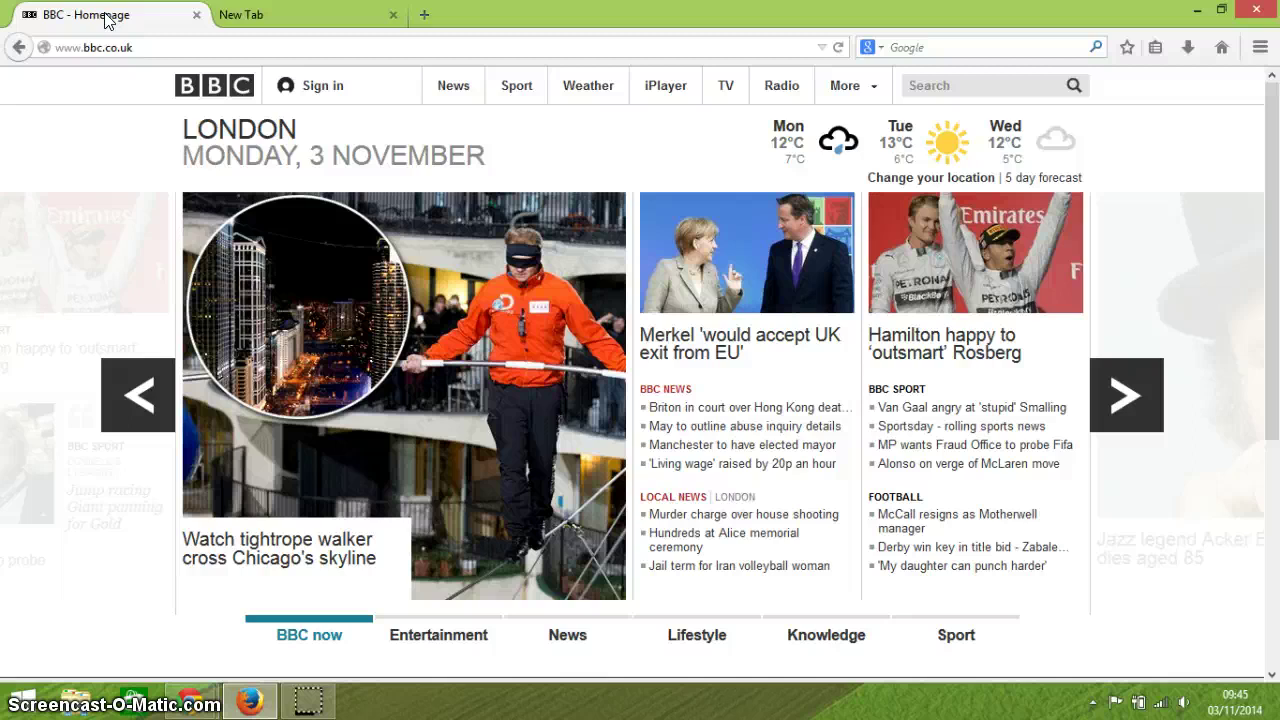
Step: Enlarge the BBC homepage by two zoom levels and reset it to the default zoom
{"action": "key", "text": "ctrl+plus"}
{"action": "key", "text": "ctrl+plus"}
{"action": "key", "text": "ctrl+0"}
Step: Open an additional blank tab and return to the BBC homepage tab
{"action": "key", "text": "ctrl+t"}
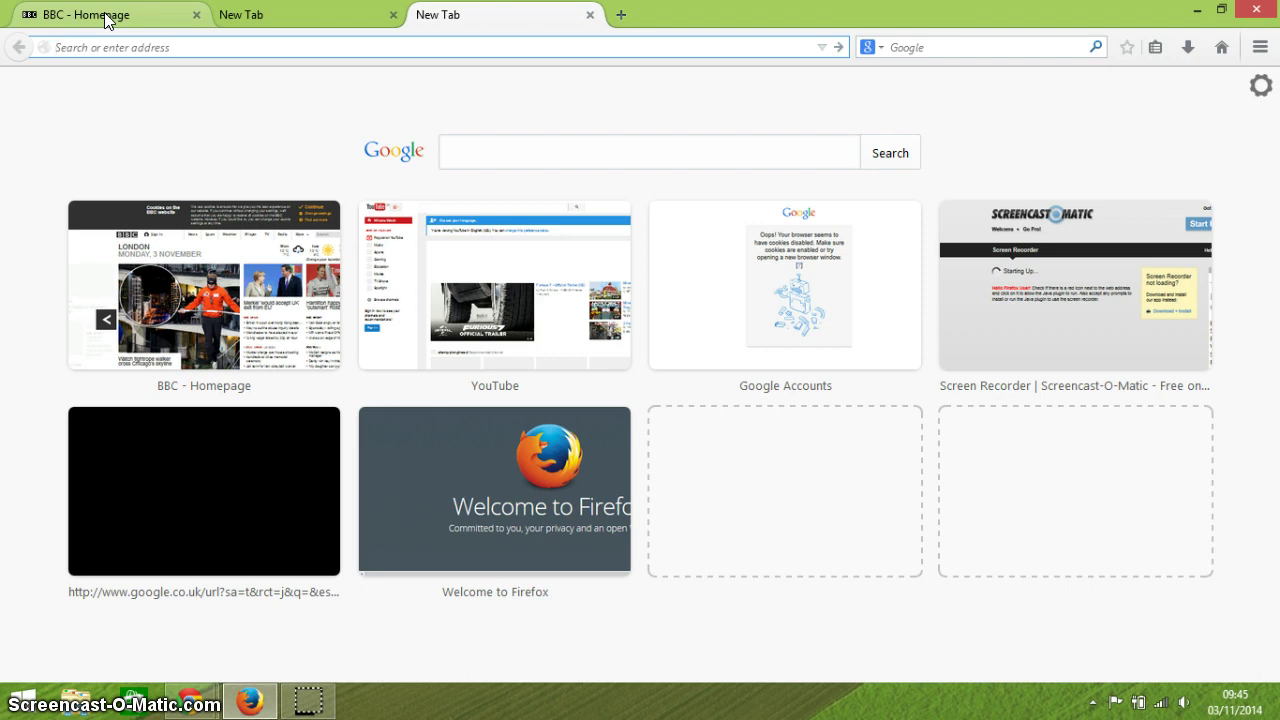
{"action": "left_click", "coordinate": [106, 17]}
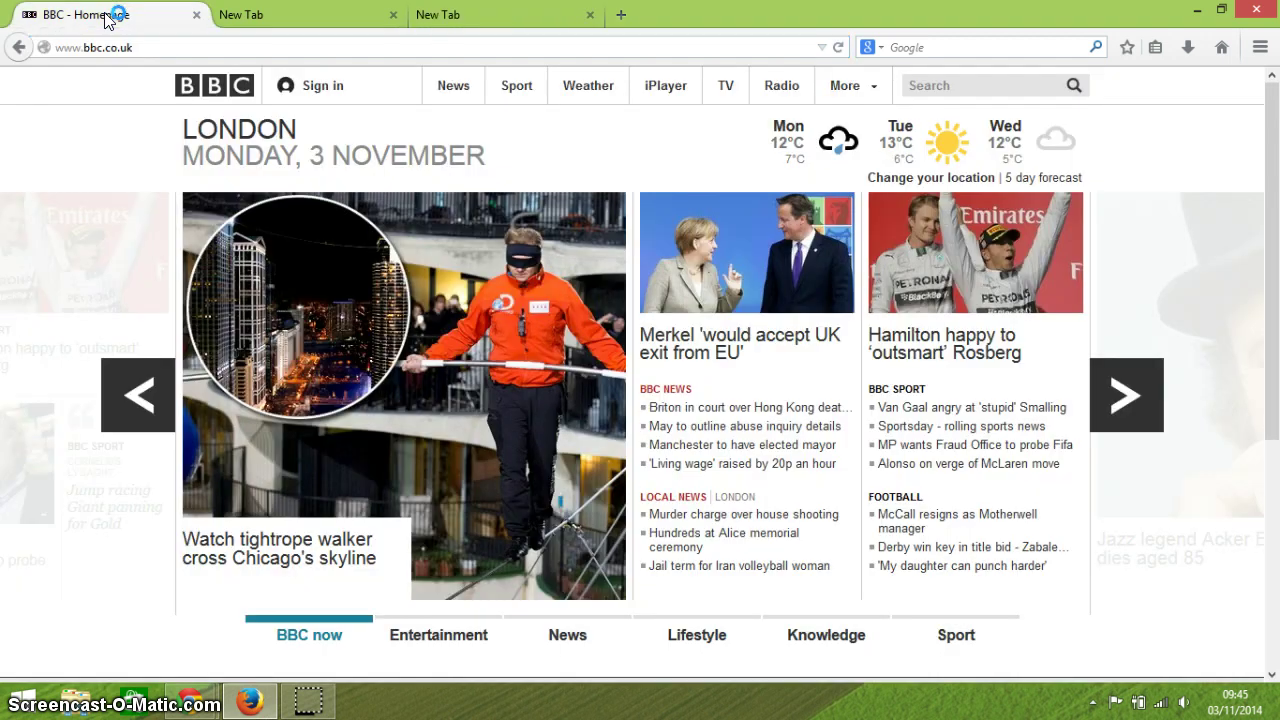
Step: Cycle forward through all open tabs several times, ending on the BBC homepage tab
{"action": "key", "text": "ctrl+Tab"}
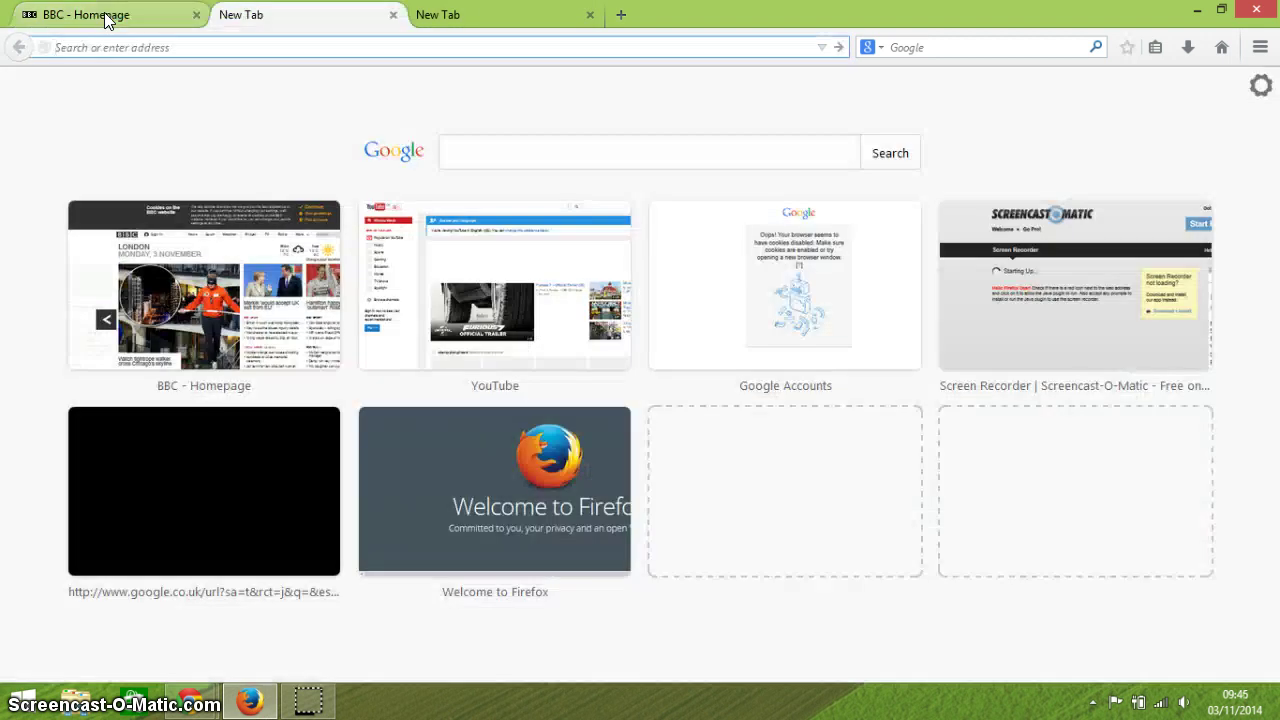
{"action": "key", "text": "ctrl+Tab"}
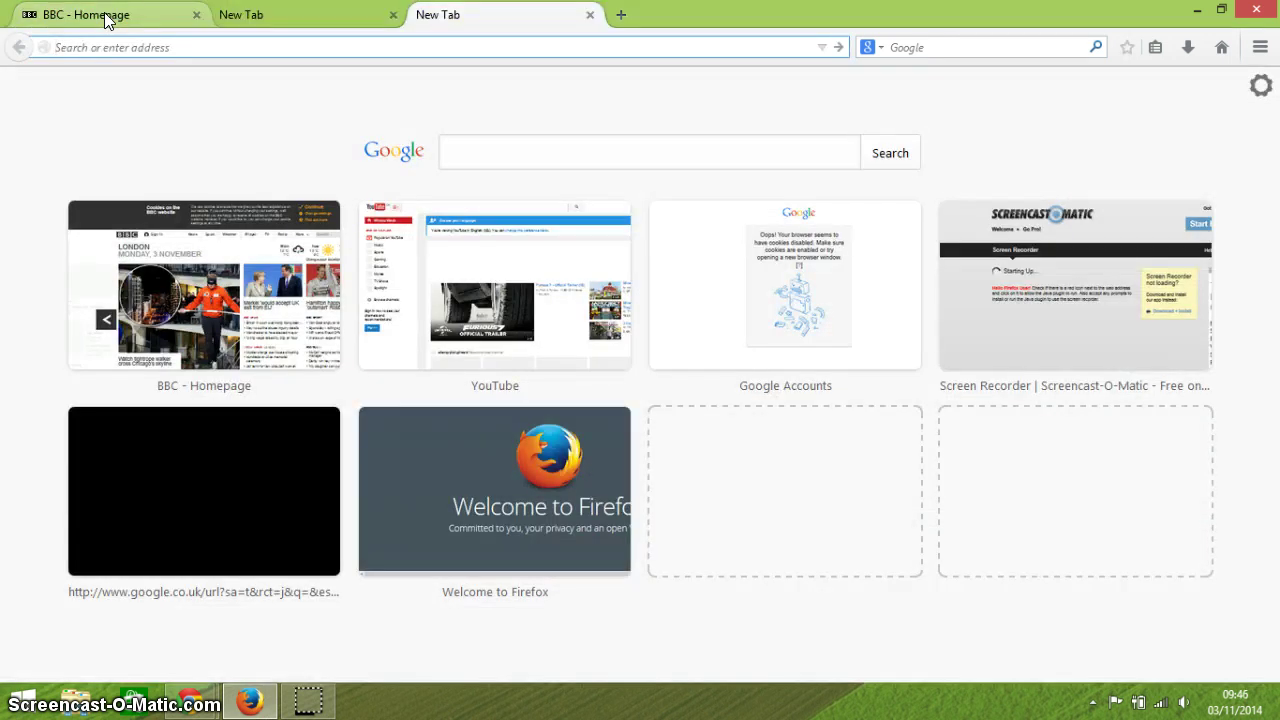
{"action": "key", "text": "ctrl+Tab"}
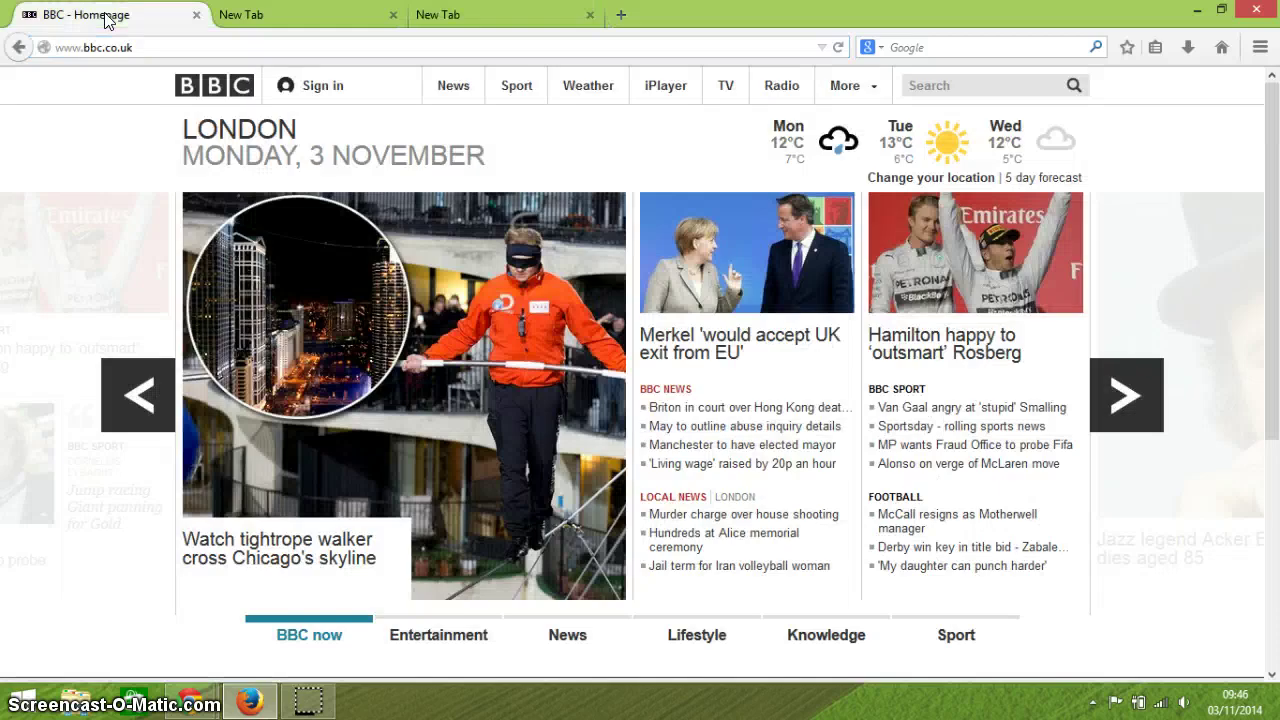
{"action": "key", "text": "ctrl+Tab"}
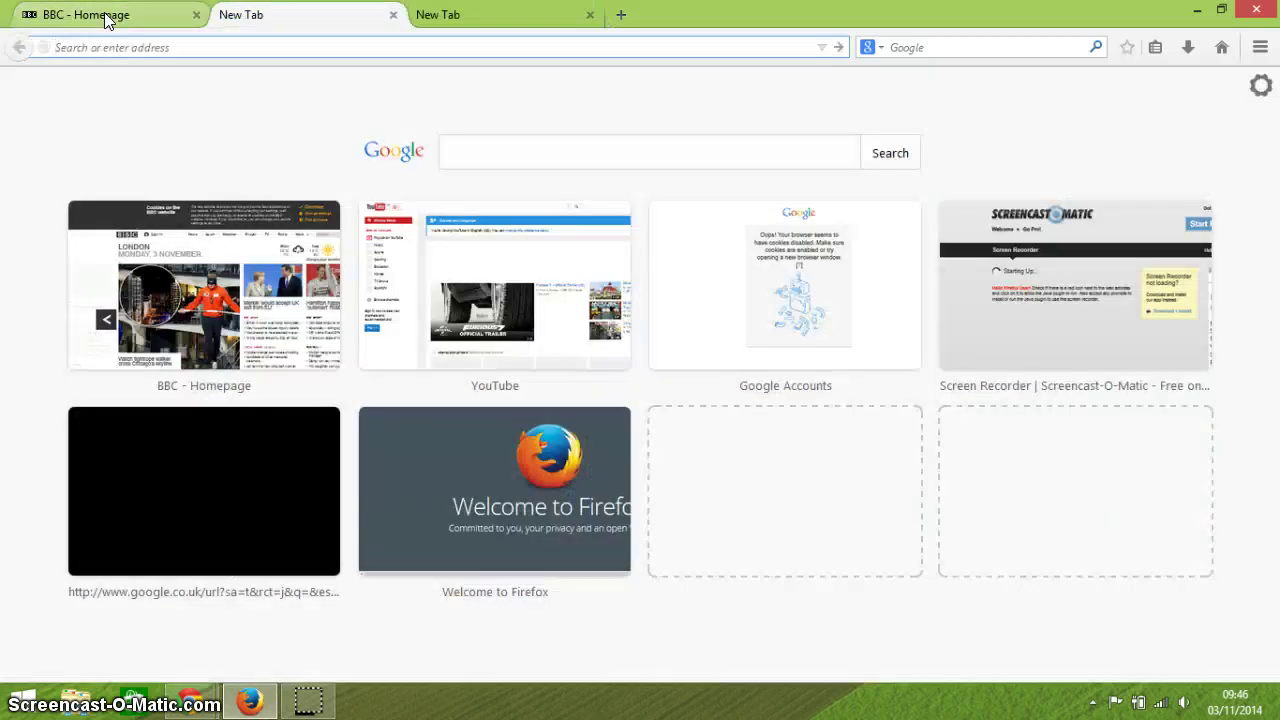
{"action": "key", "text": "ctrl+Tab"}
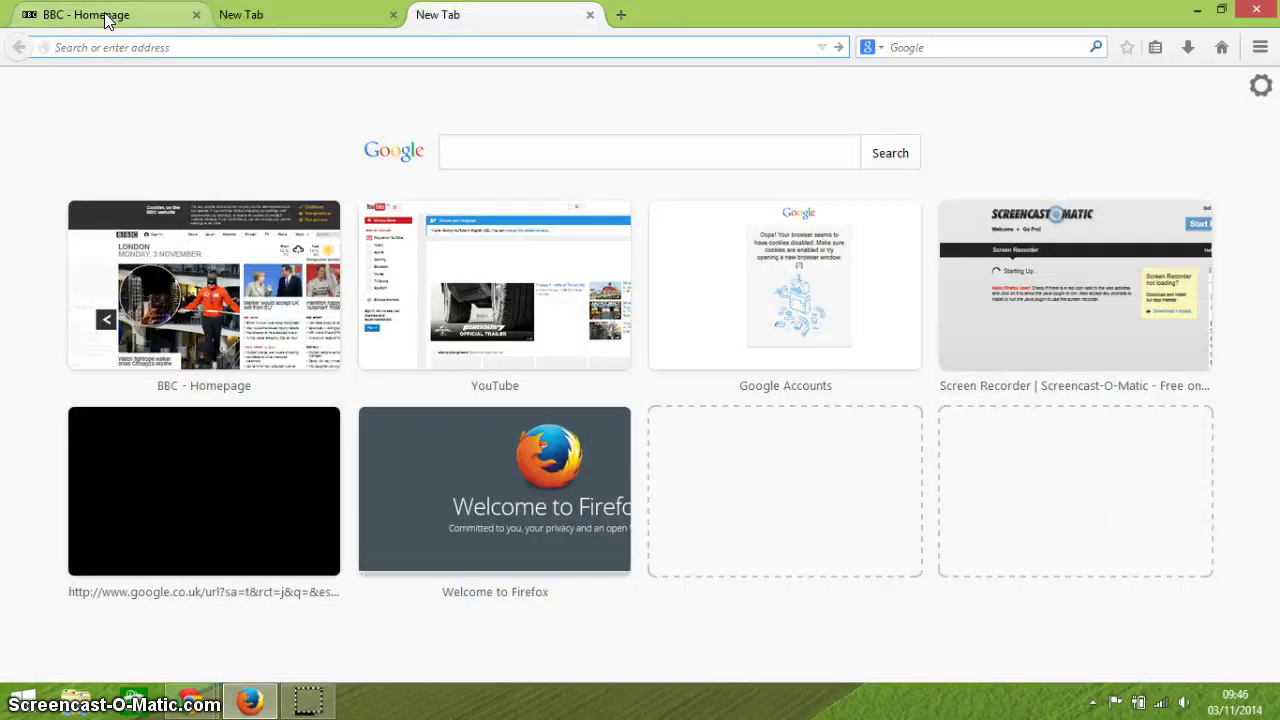
{"action": "key", "text": "ctrl+Tab"}
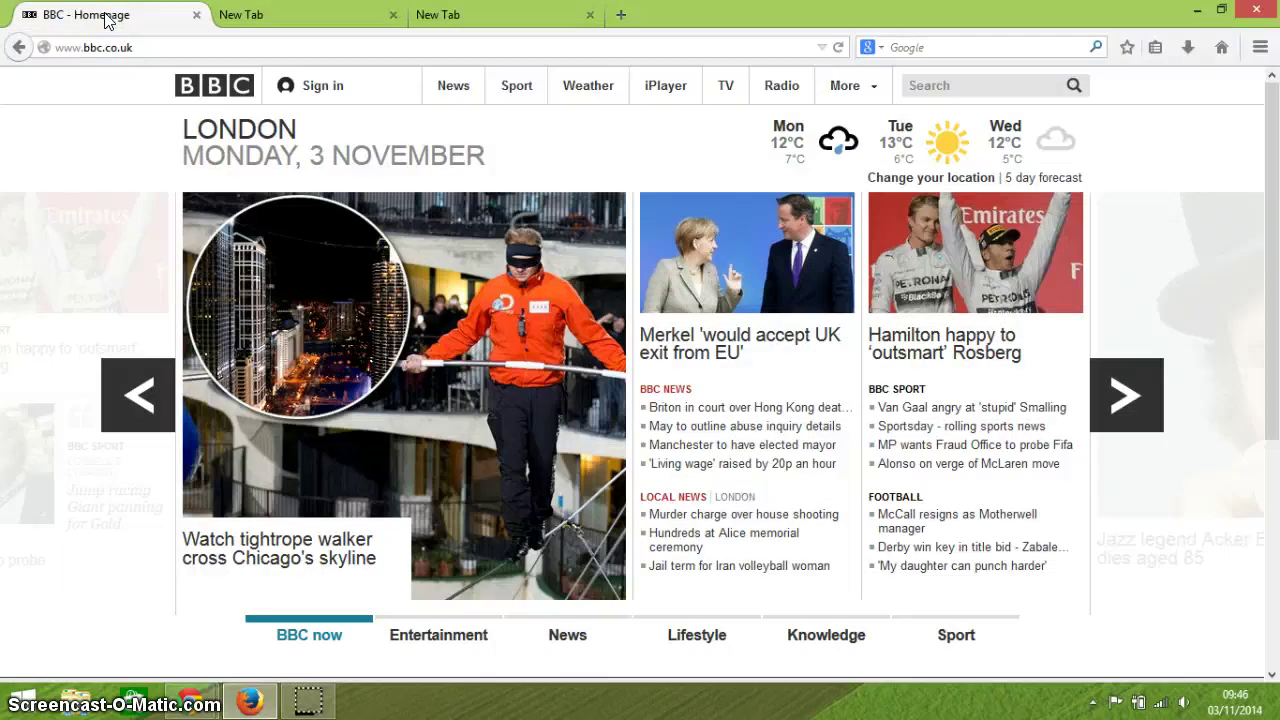
{"action": "key", "text": "ctrl+Tab"}
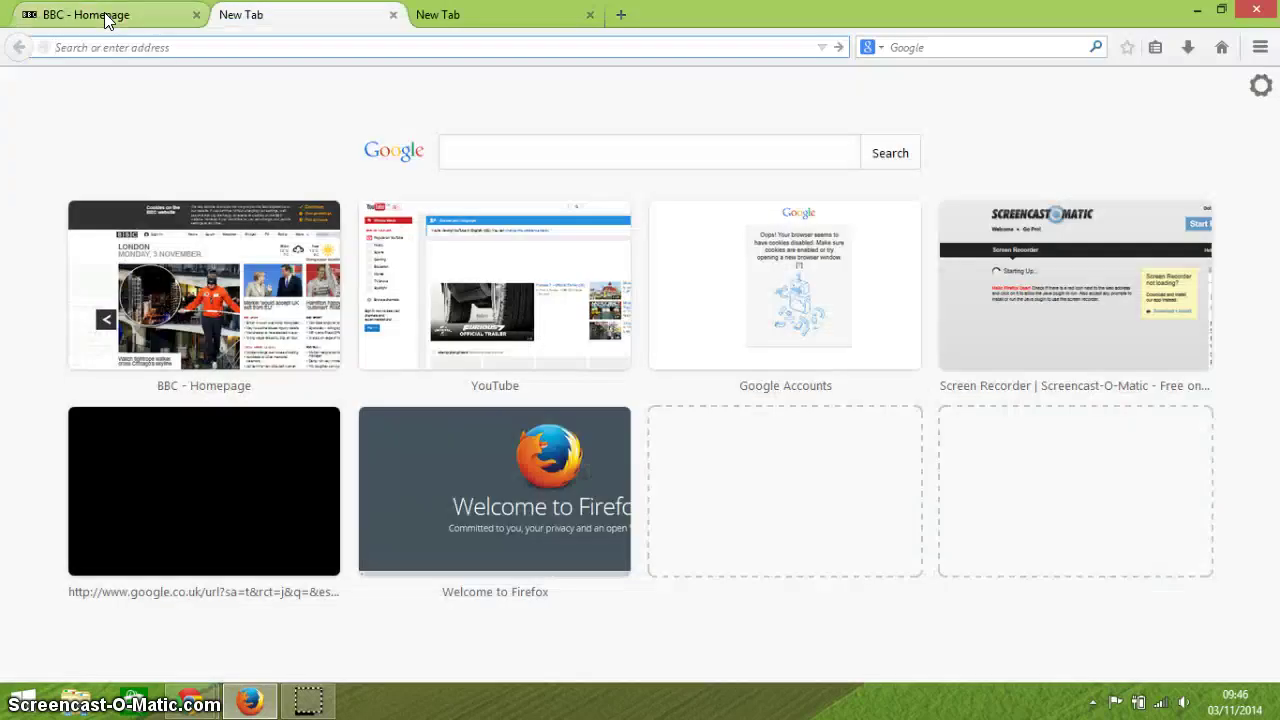
{"action": "key", "text": "ctrl+Tab"}
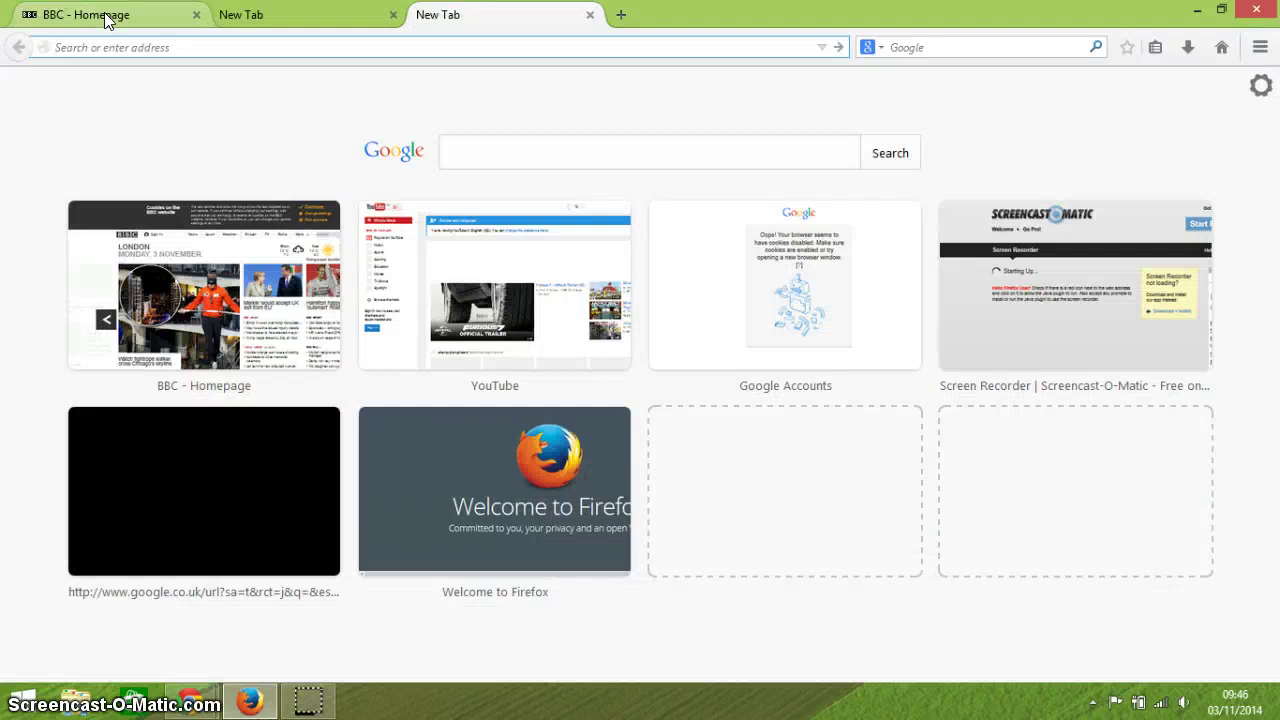
{"action": "key", "text": "ctrl+Tab"}
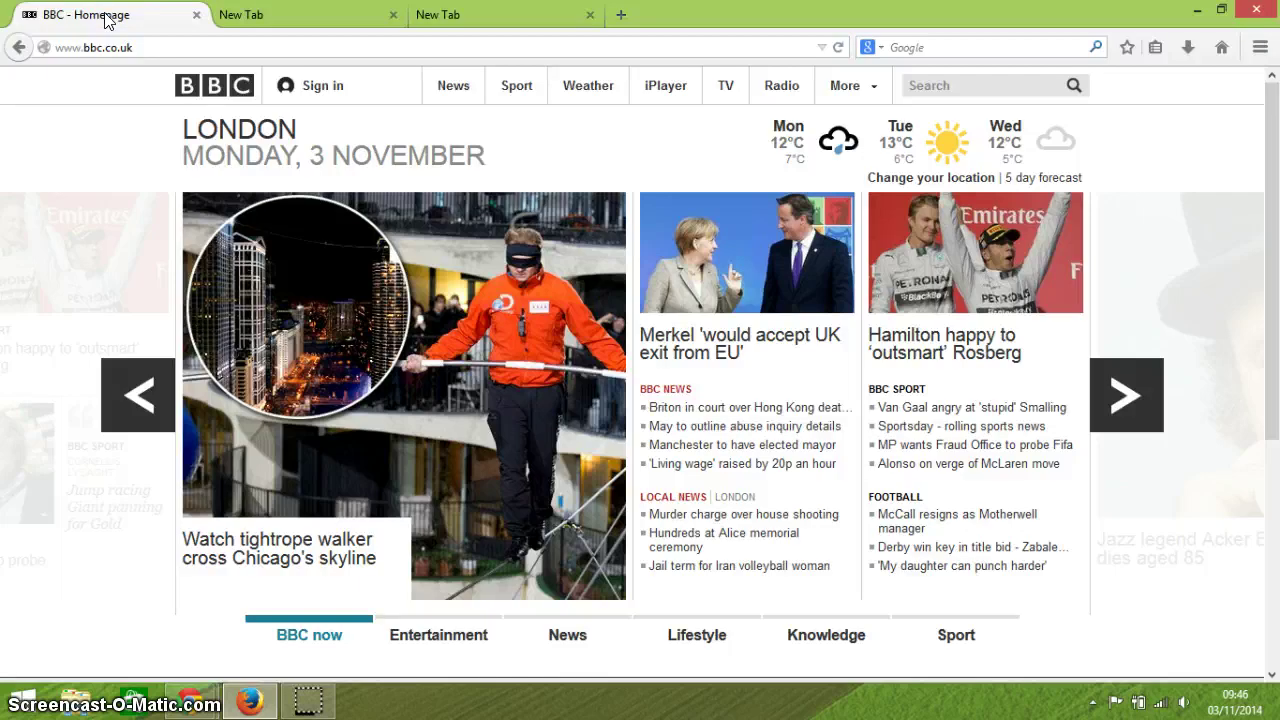
{"action": "key", "text": "ctrl+Tab"}
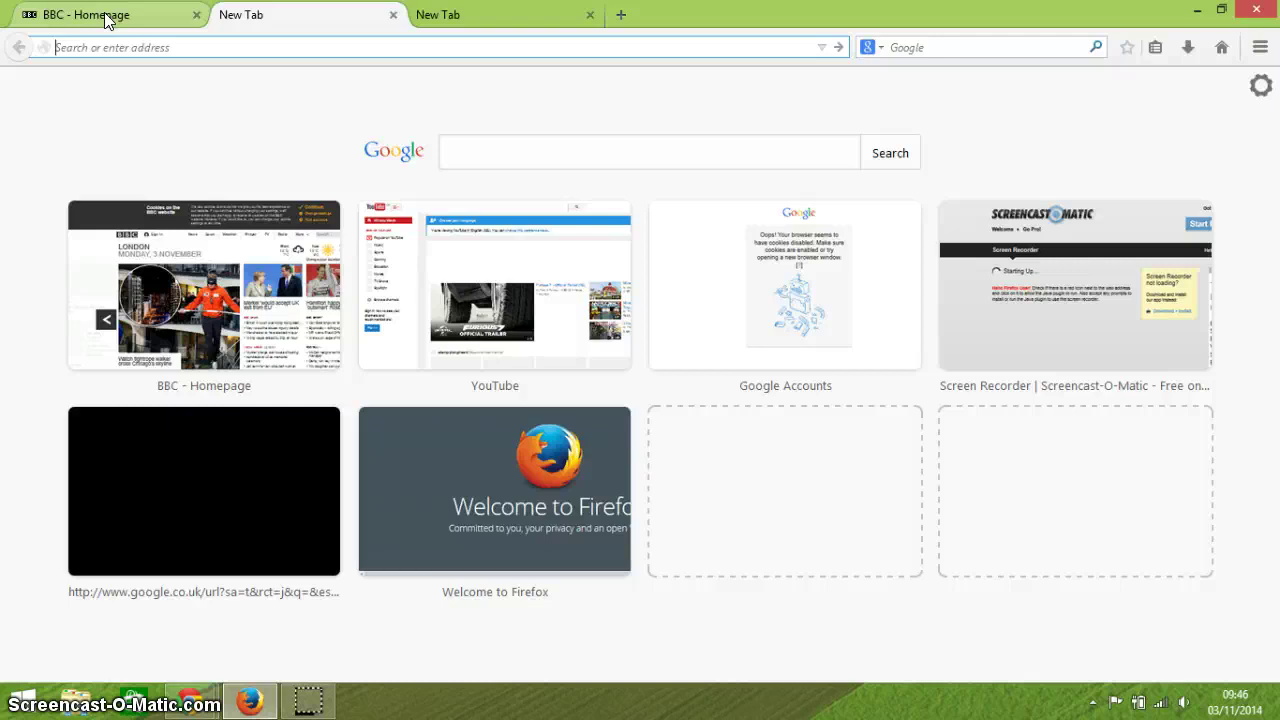
{"action": "key", "text": "ctrl+Tab"}
{"action": "key", "text": "ctrl+Tab"}
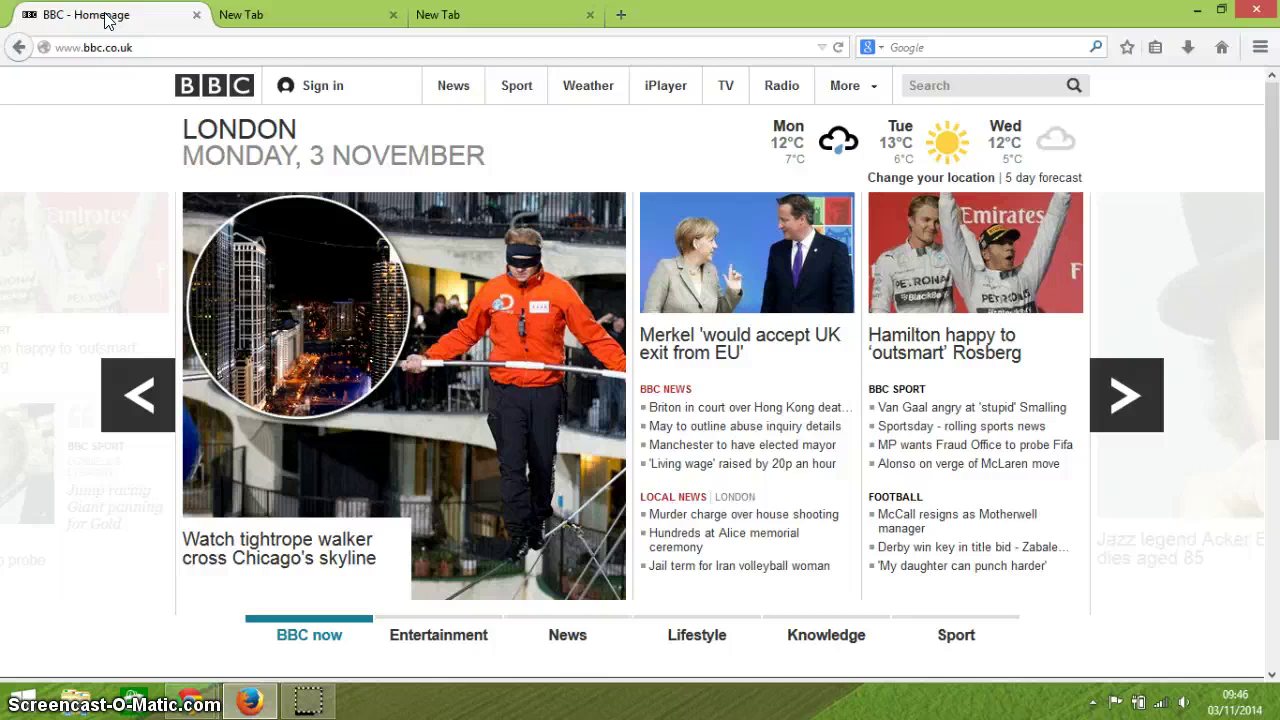
Step: Go one tab backward from the BBC homepage to the last blank tab and close it
{"action": "key", "text": "ctrl+shift+Tab"}
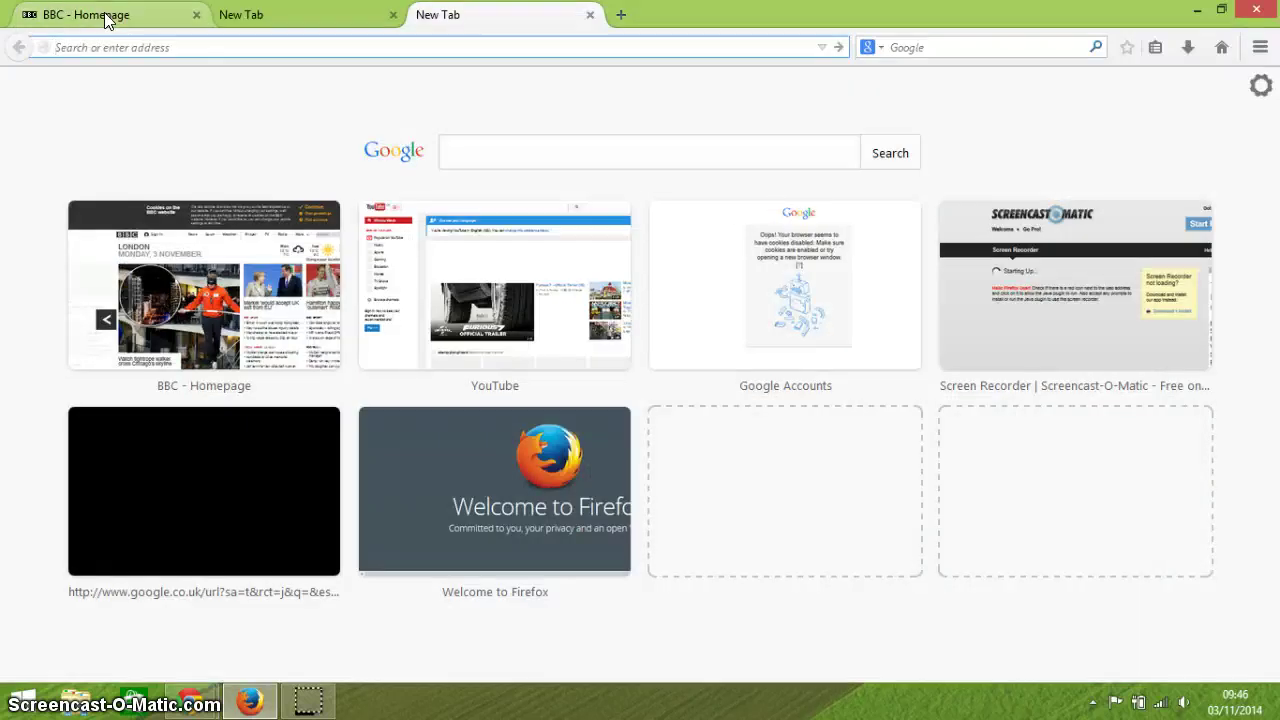
{"action": "key", "text": "ctrl+w"}
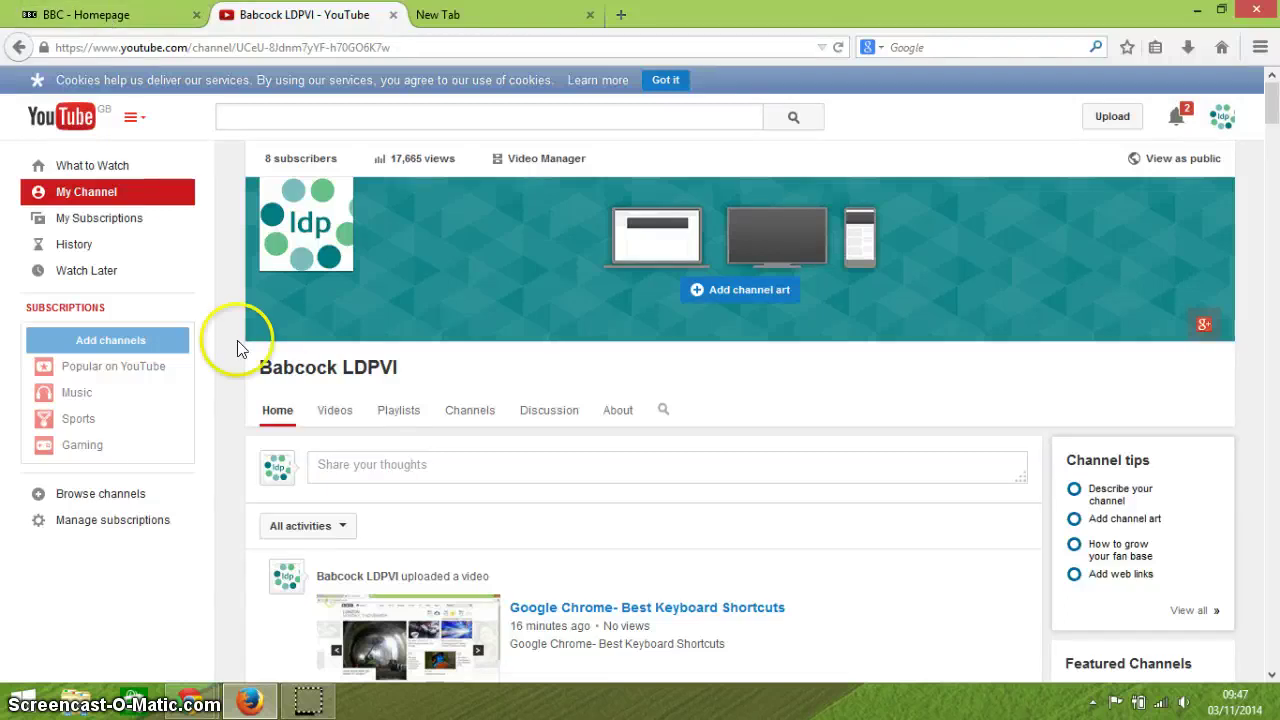
Step: Open the "Google Chrome- Best Keyboard Shortcuts" video from the YouTube channel in a separate tab and pause its playback
{"action": "middle_click", "coordinate": [610, 614]}
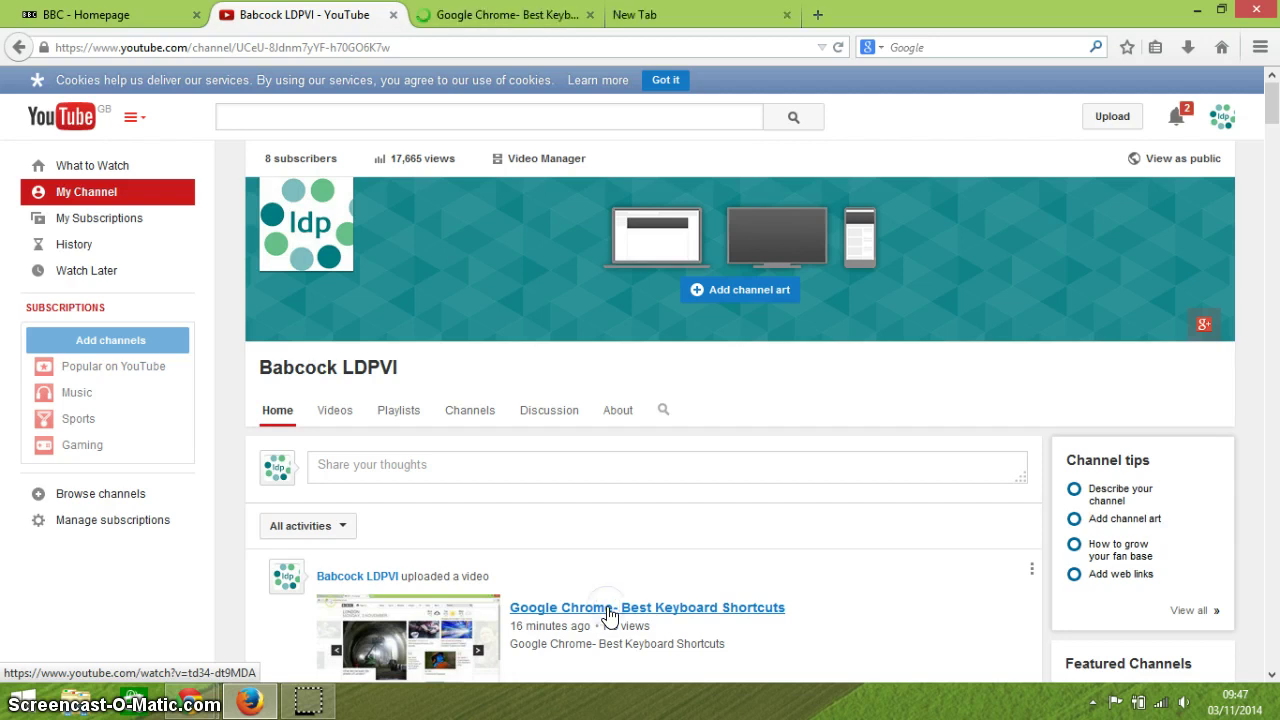
{"action": "left_click", "coordinate": [499, 170]}
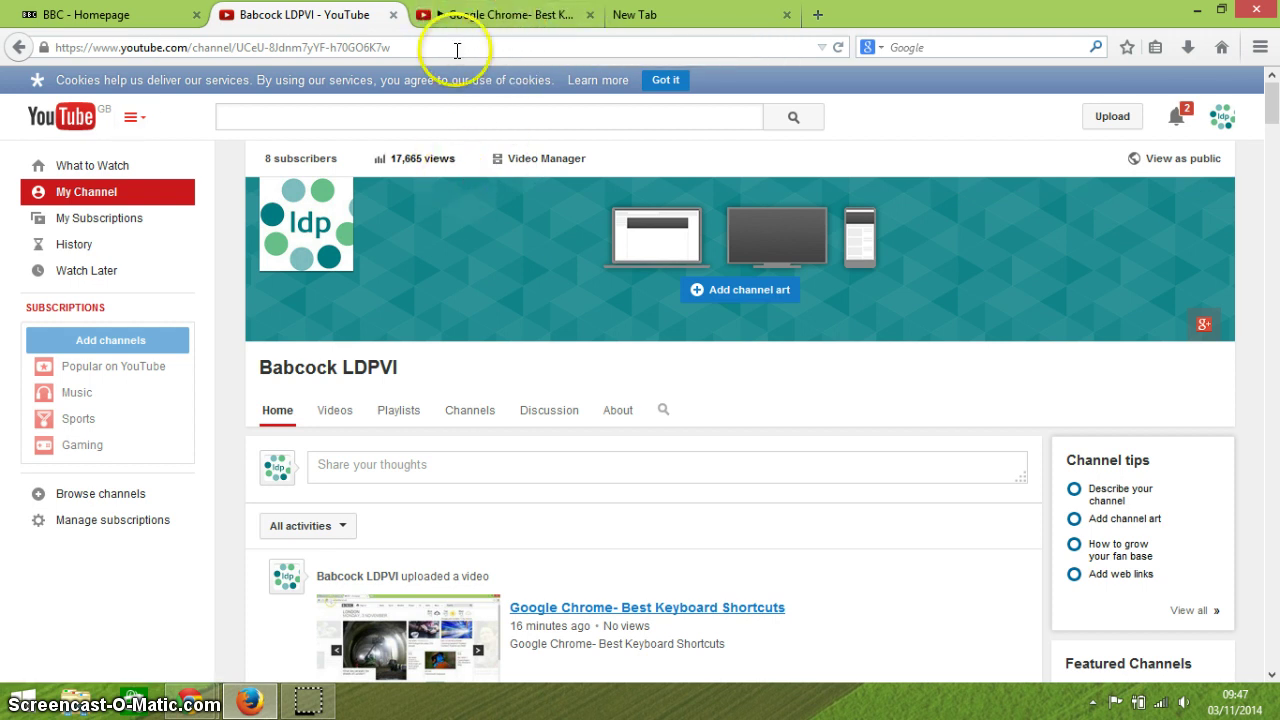
{"action": "left_click", "coordinate": [440, 22]}
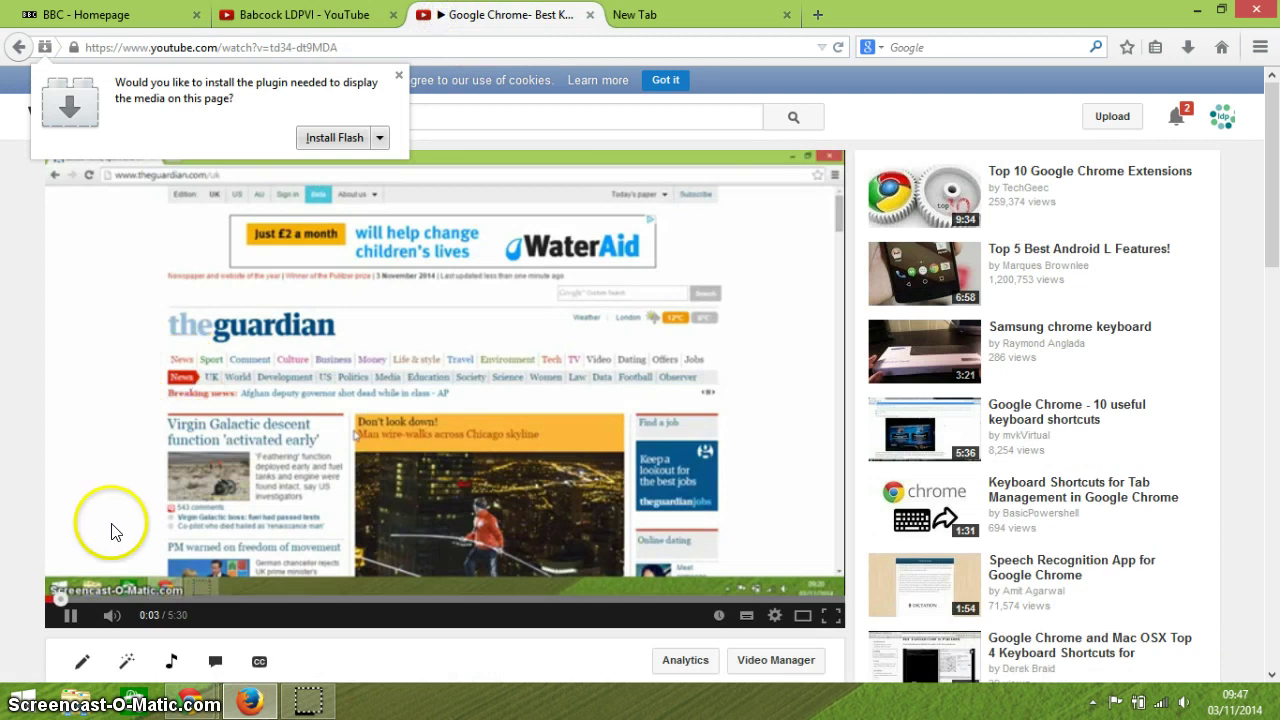
{"action": "left_click", "coordinate": [60, 620]}
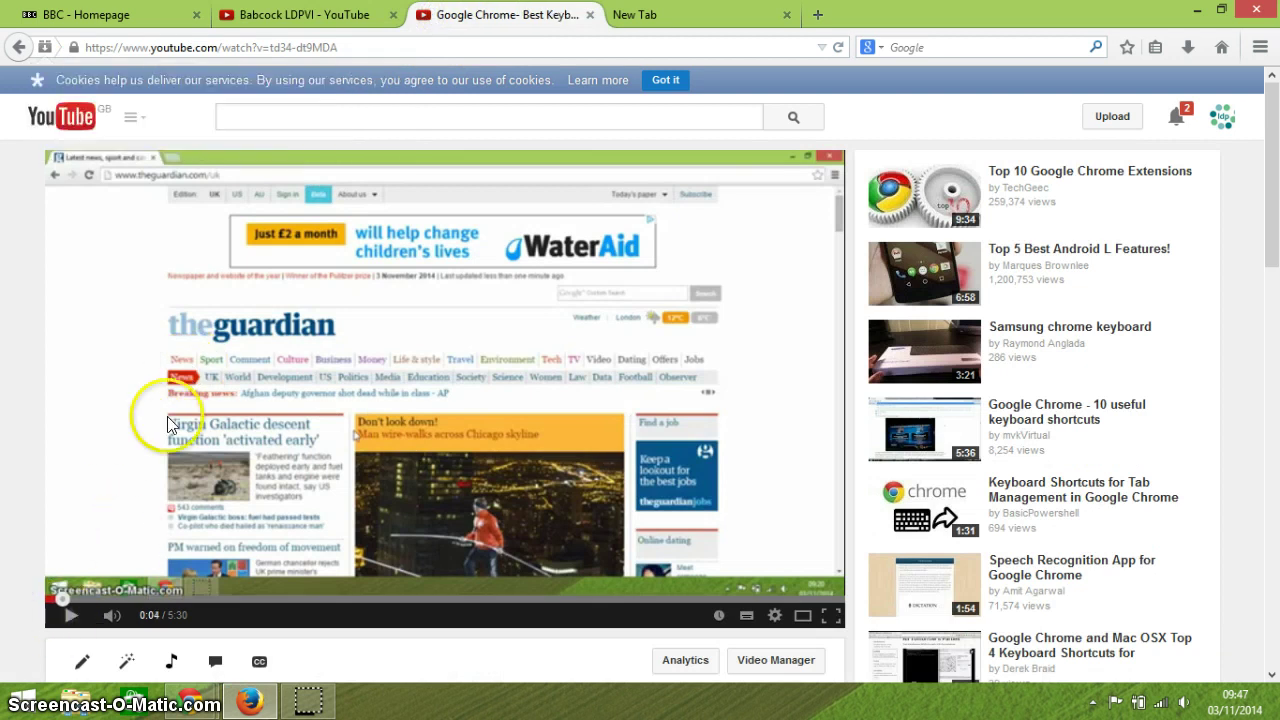
Step: Switch to the BBC homepage tab and back to the keyboard shortcuts video tab
{"action": "left_click", "coordinate": [167, 20]}
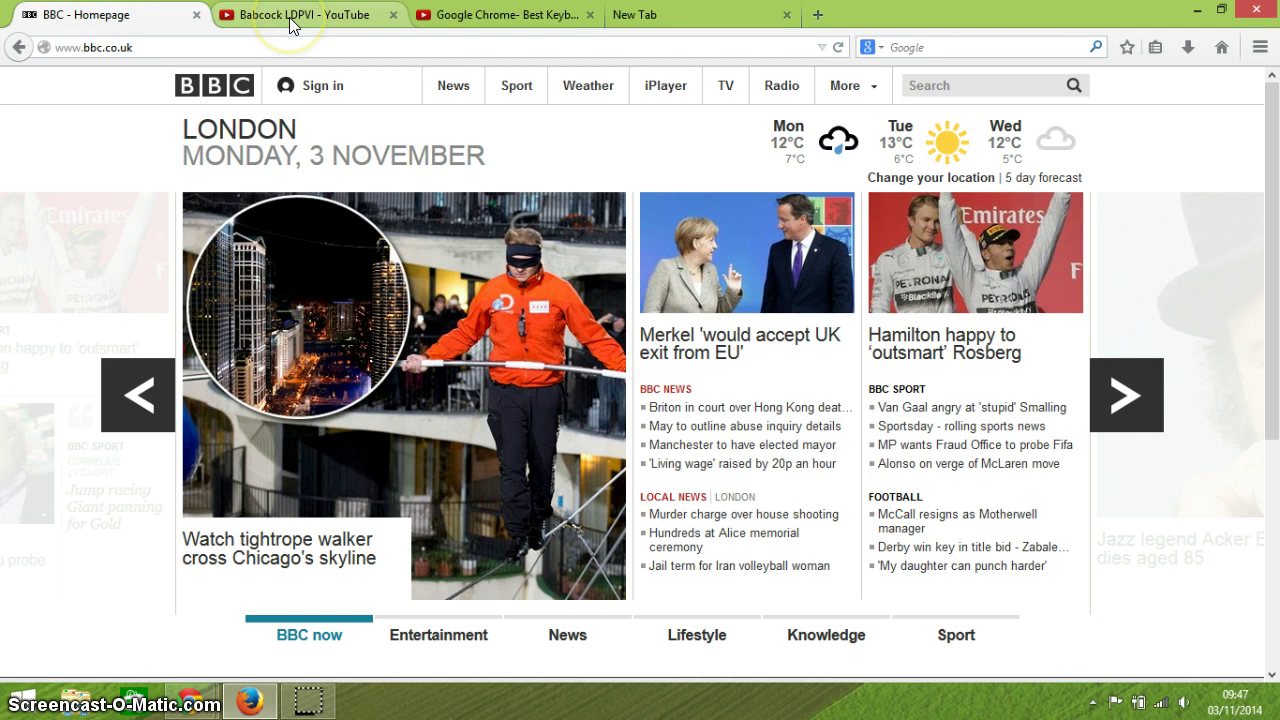
{"action": "left_click", "coordinate": [503, 20]}
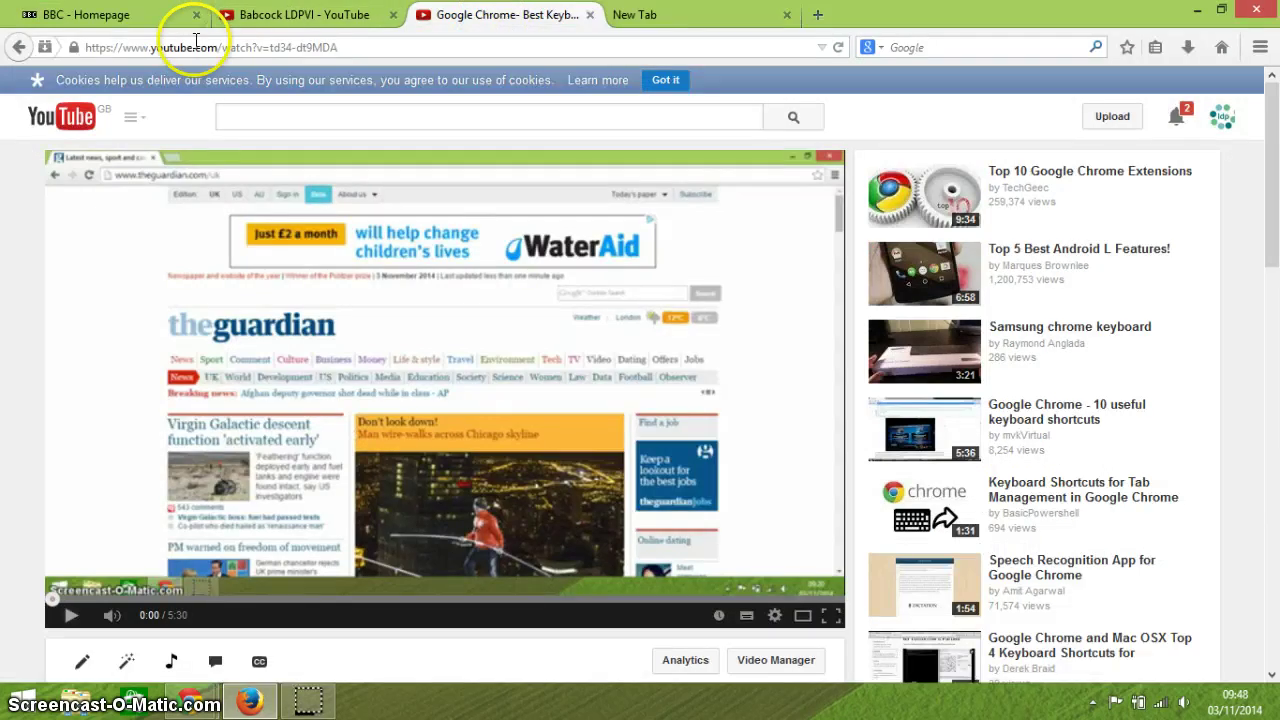
Step: Load guardian.co.uk in the BBC homepage tab
{"action": "left_click", "coordinate": [145, 15]}
{"action": "left_click", "coordinate": [161, 46]}
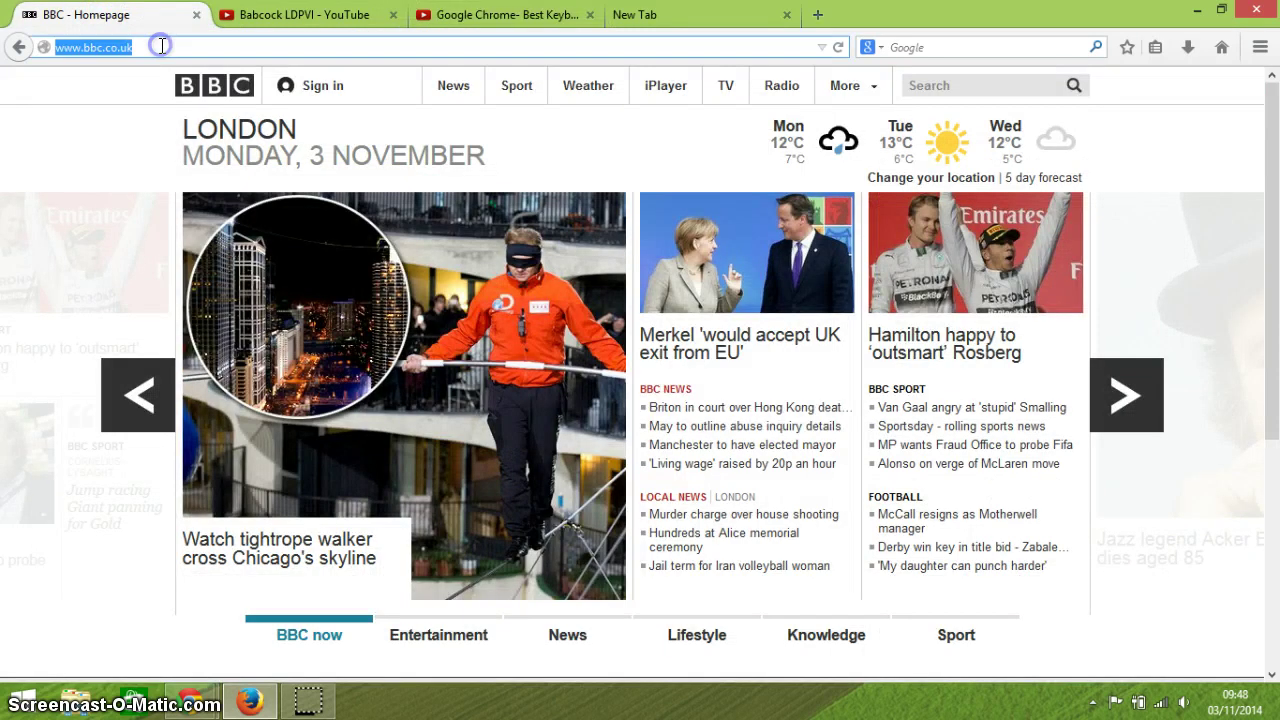
{"action": "type", "text": "guard"}
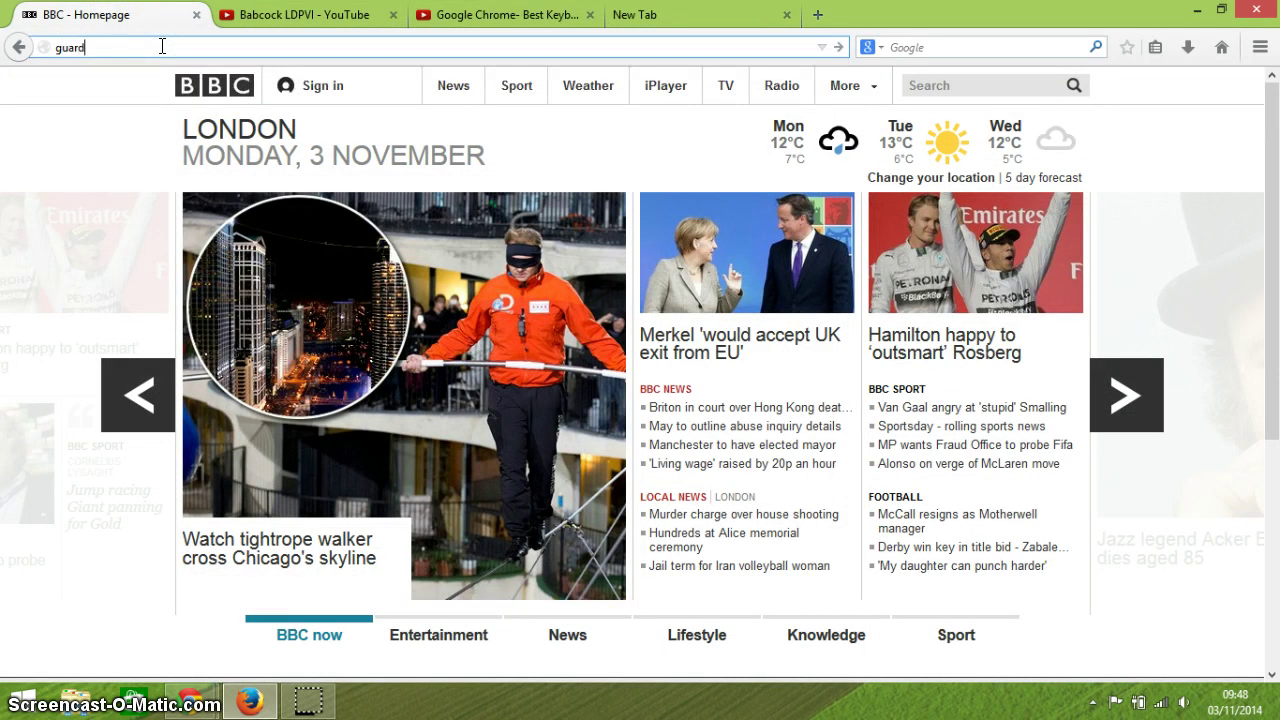
{"action": "type", "text": "ian.co.uk"}
{"action": "key", "text": "Return"}
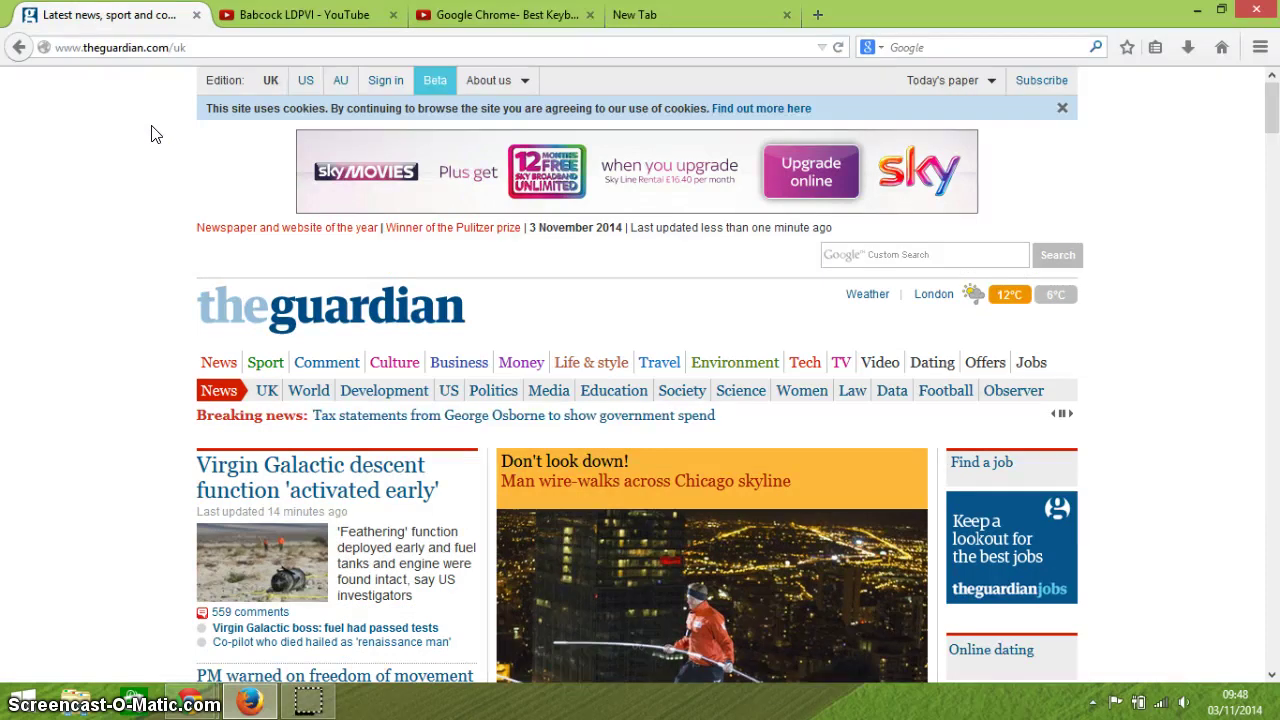
Step: Go back from the Guardian site to the previously visited BBC homepage in the same tab
{"action": "key", "text": "alt+Left"}
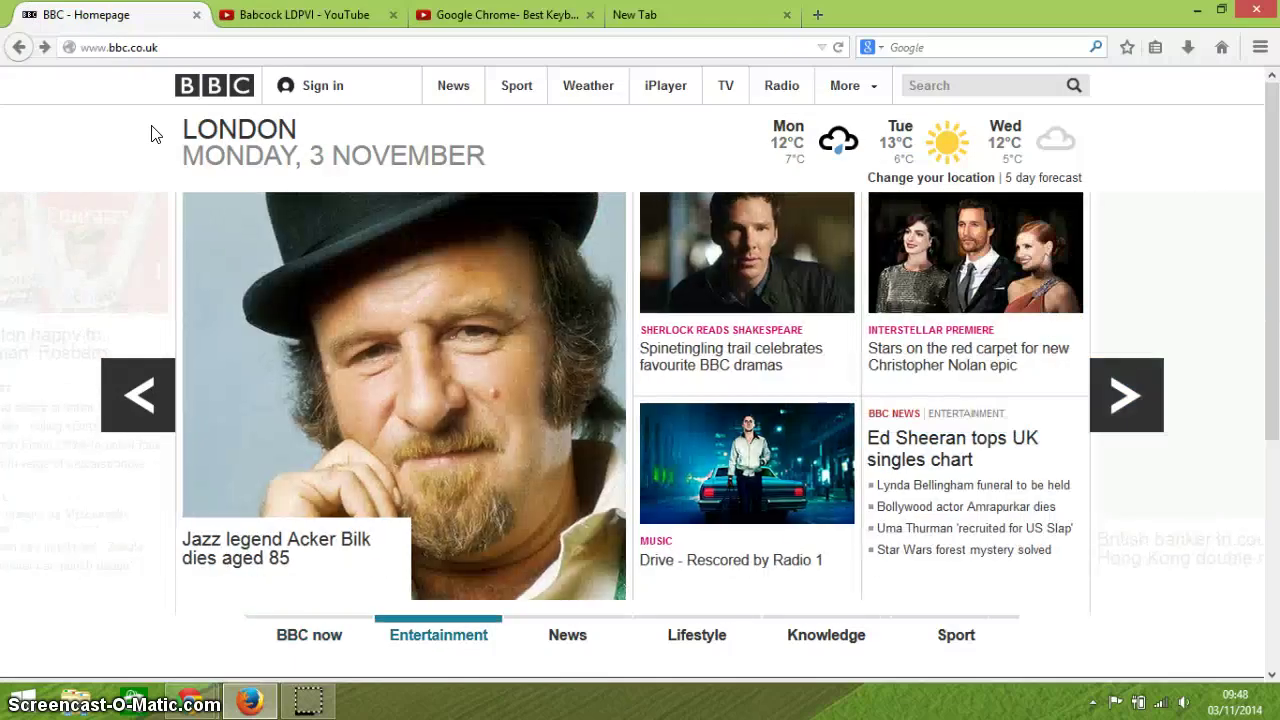
{"action": "left_click", "coordinate": [128, 110]}
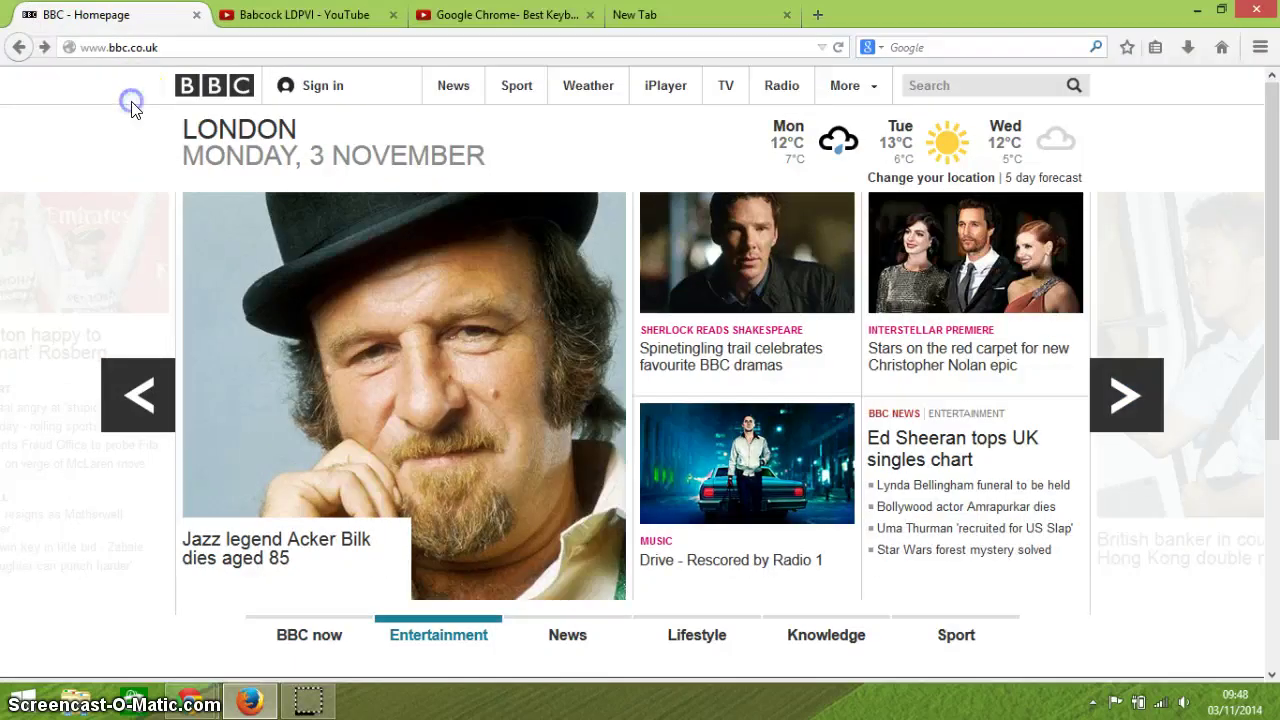
{"action": "left_click", "coordinate": [123, 122]}
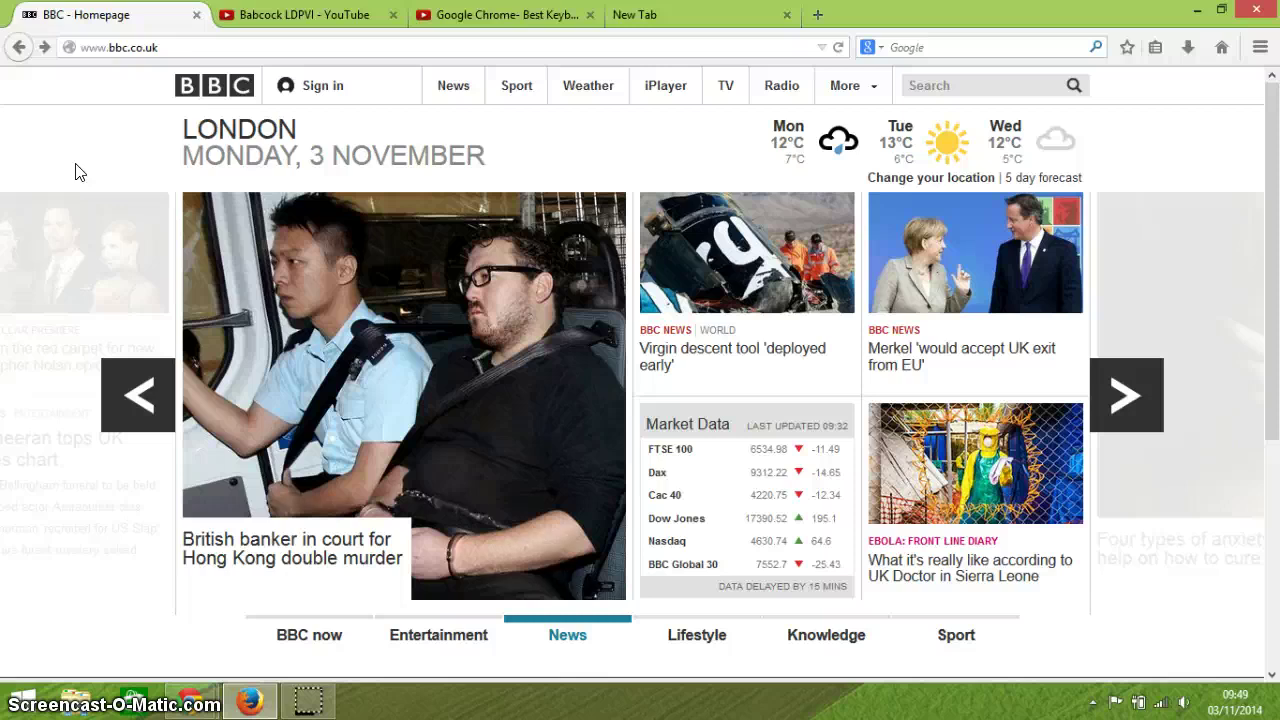
Step: Select the BBC page's web address, replace it with the letter "e" and delete that entry
{"action": "key", "text": "ctrl+l"}
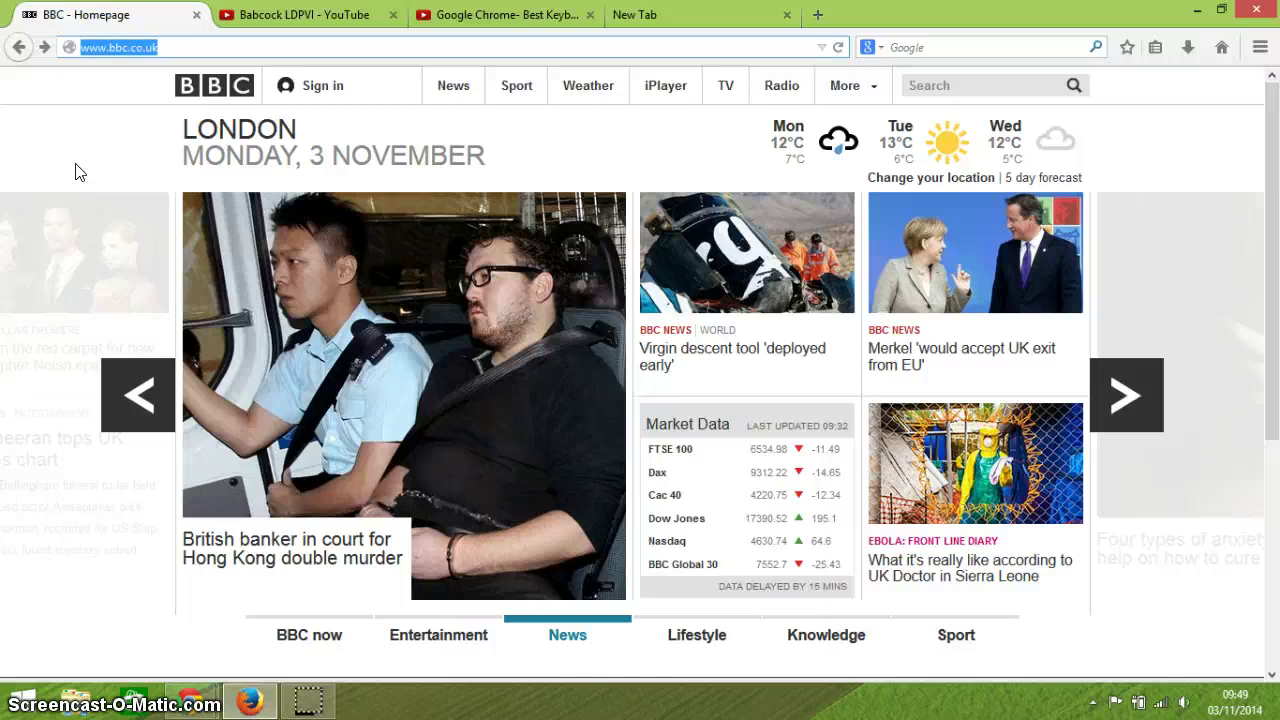
{"action": "type", "text": "e"}
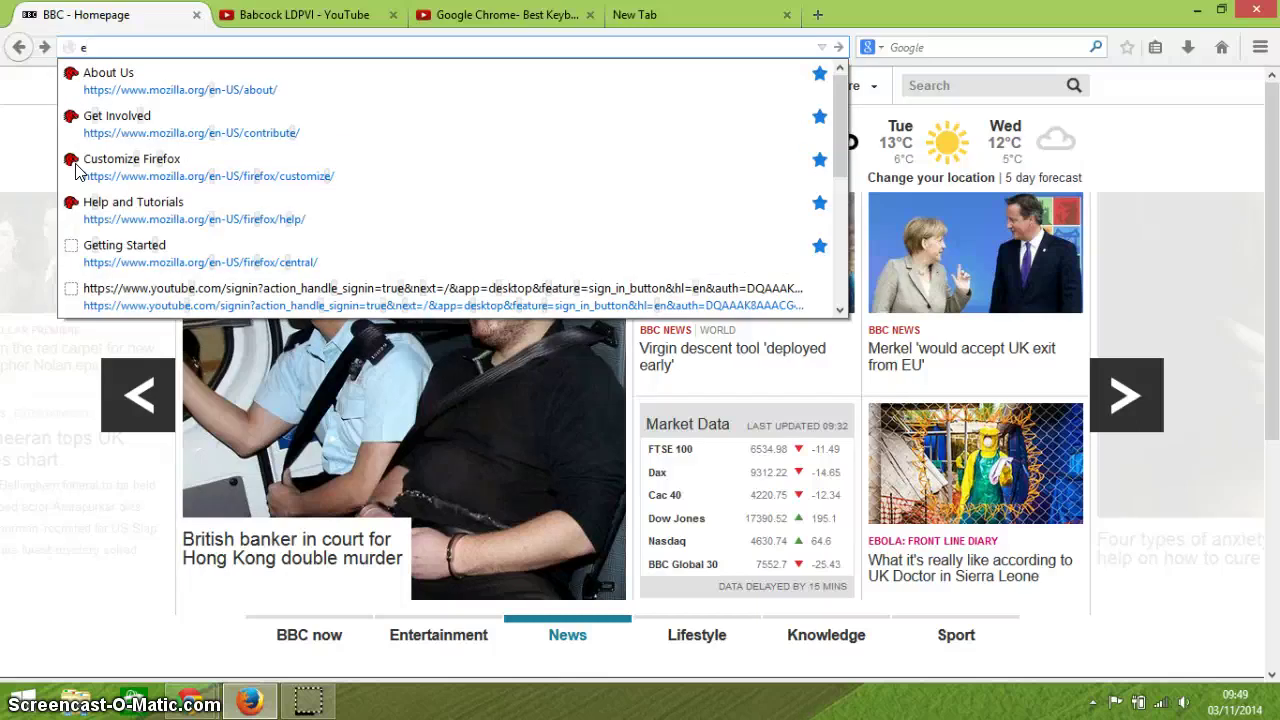
{"action": "key", "text": "BackSpace"}
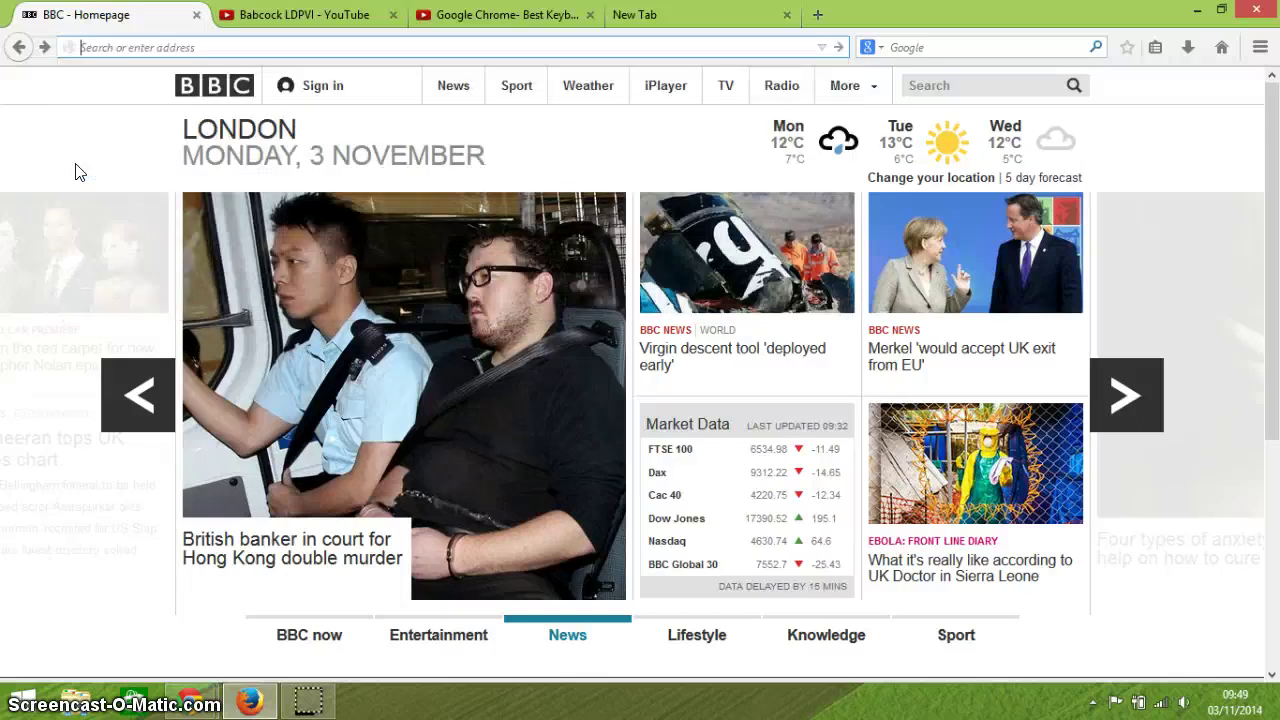
Step: Load lifehacker.com in the BBC homepage tab and select the loaded page's whole web address
{"action": "type", "text": "lifehacker.com"}
{"action": "key", "text": "Return"}
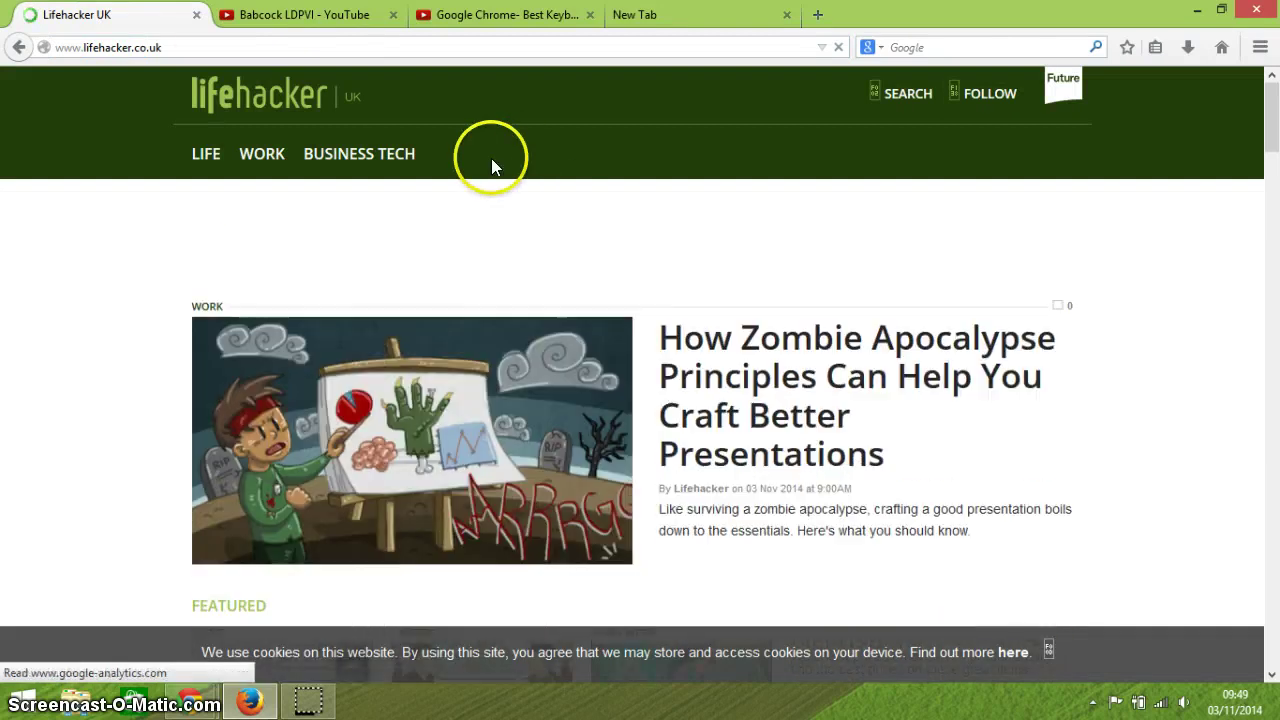
{"action": "left_click", "coordinate": [176, 48]}
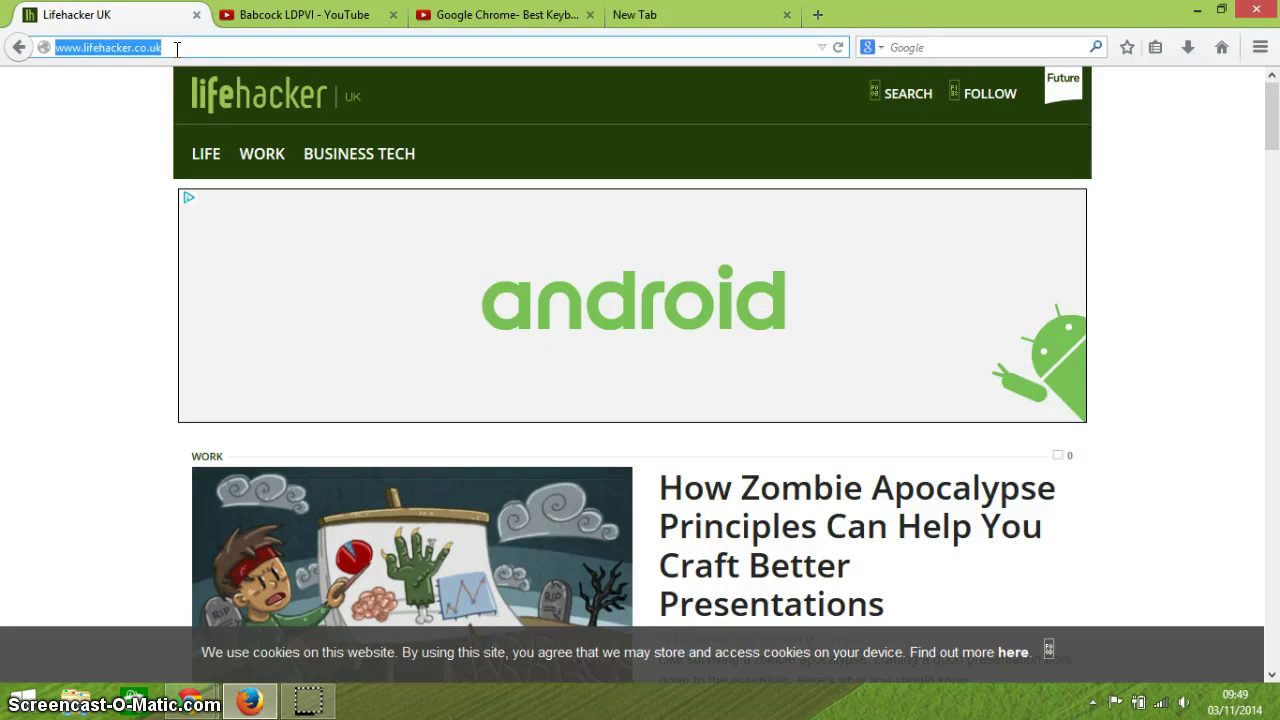
Step: Switch to the Babcock LDPVI YouTube tab, turn full-screen mode on and off again, and reload the page
{"action": "left_click", "coordinate": [310, 16]}
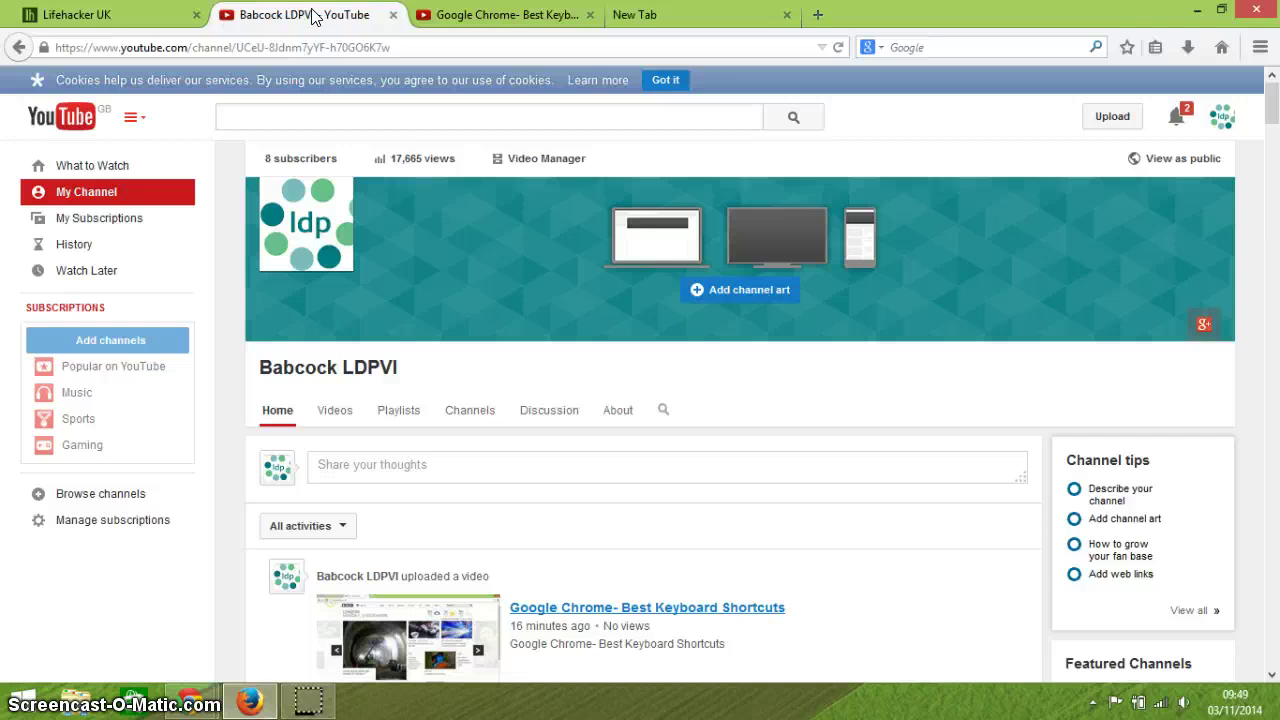
{"action": "key", "text": "F11"}
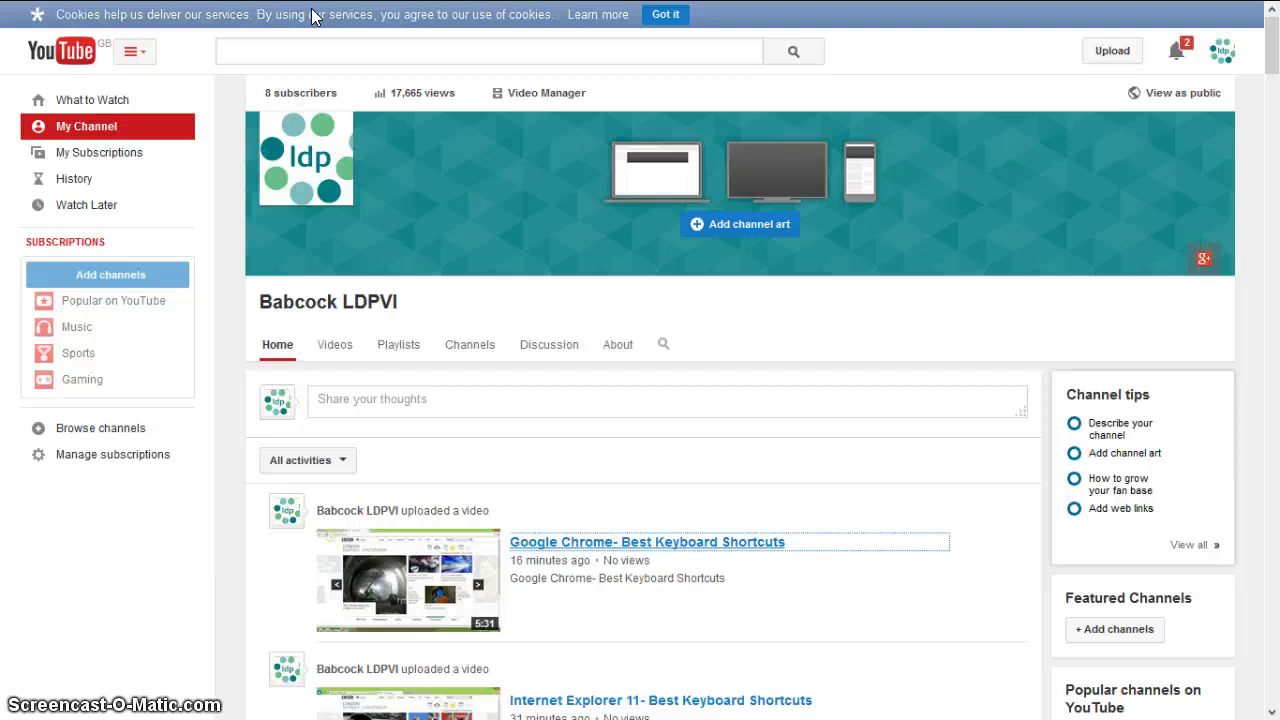
{"action": "key", "text": "F11"}
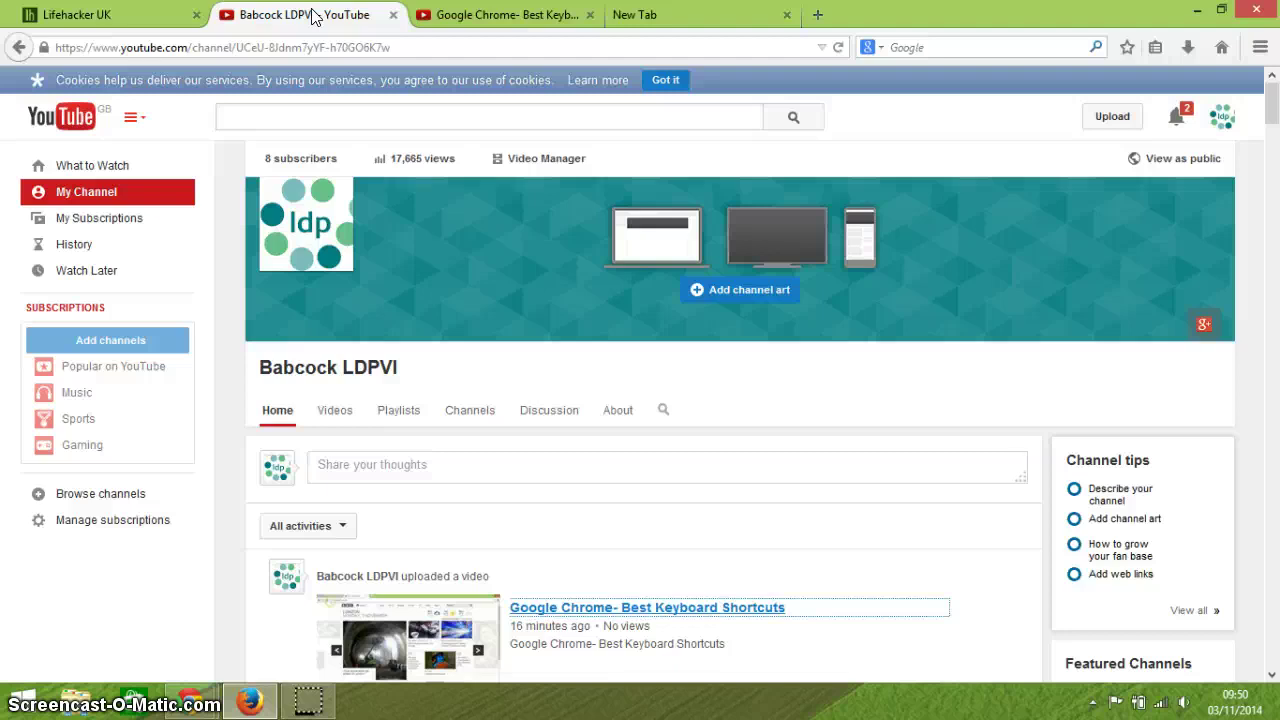
{"action": "key", "text": "F5"}
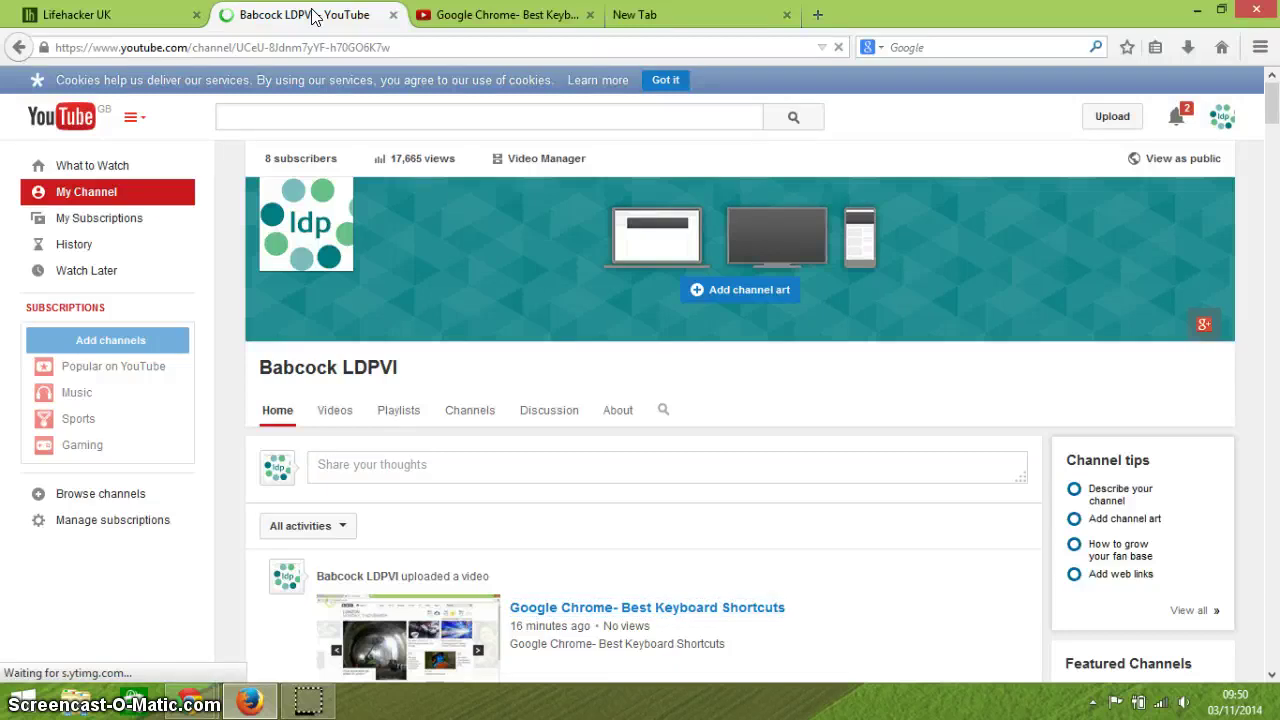